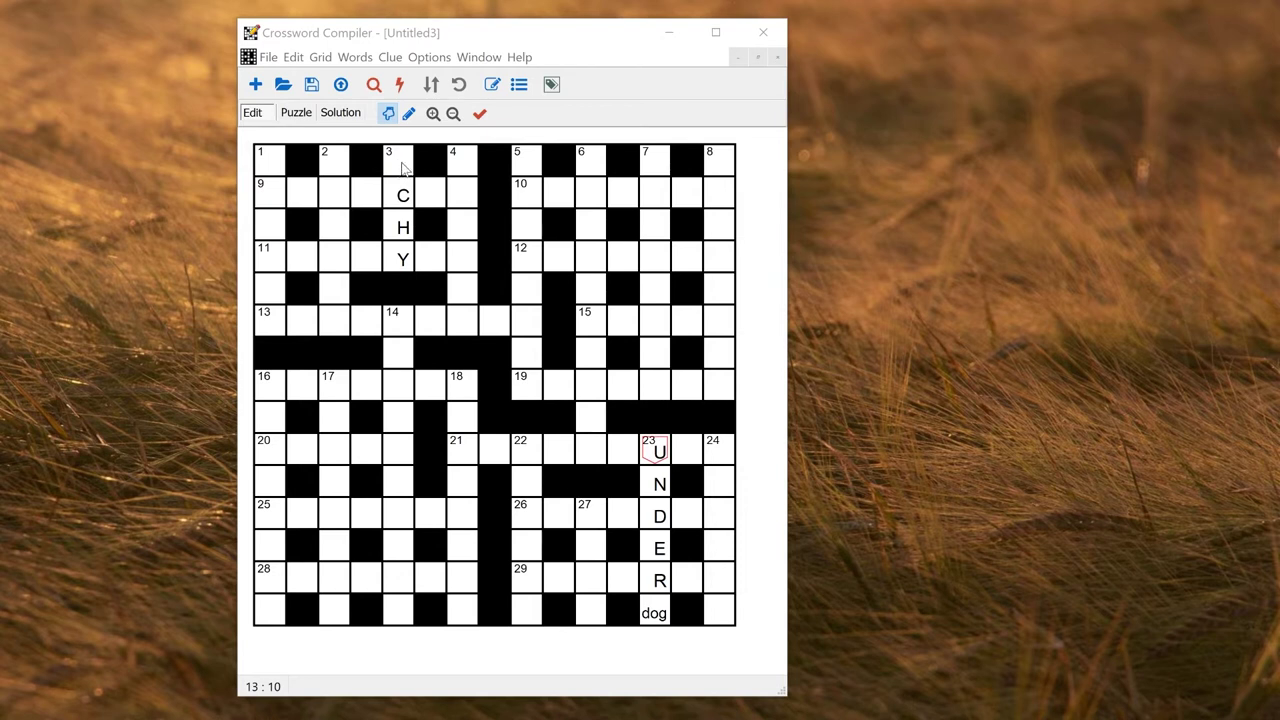
Set the first square of 3 Down to display the letters "cat" in its square properties.
left_click(403, 168)
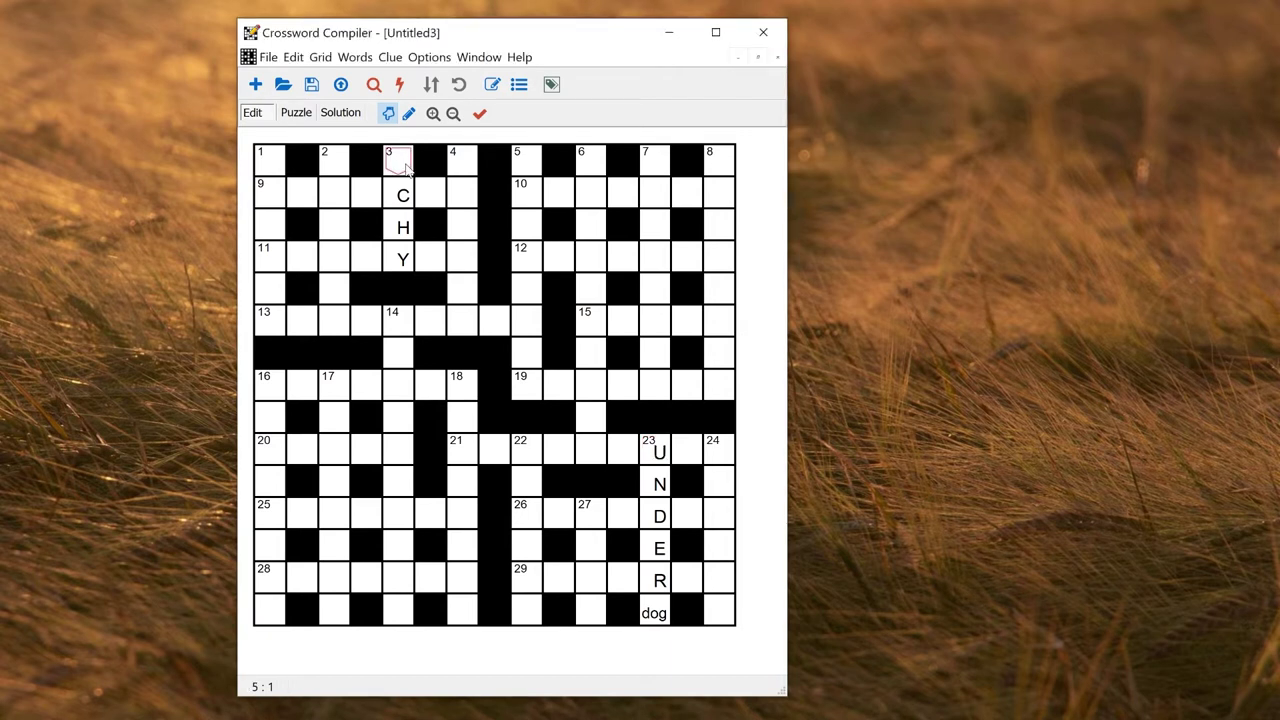
left_click(551, 85)
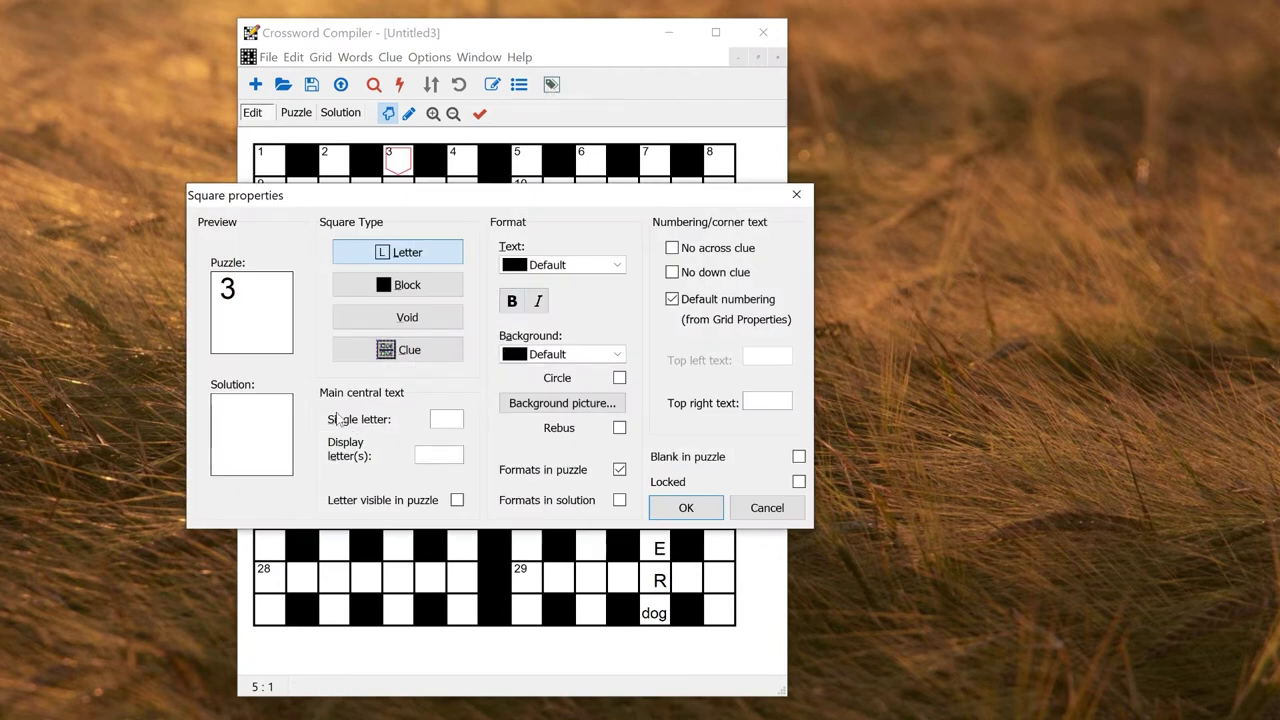
left_click(432, 421)
type("cat")
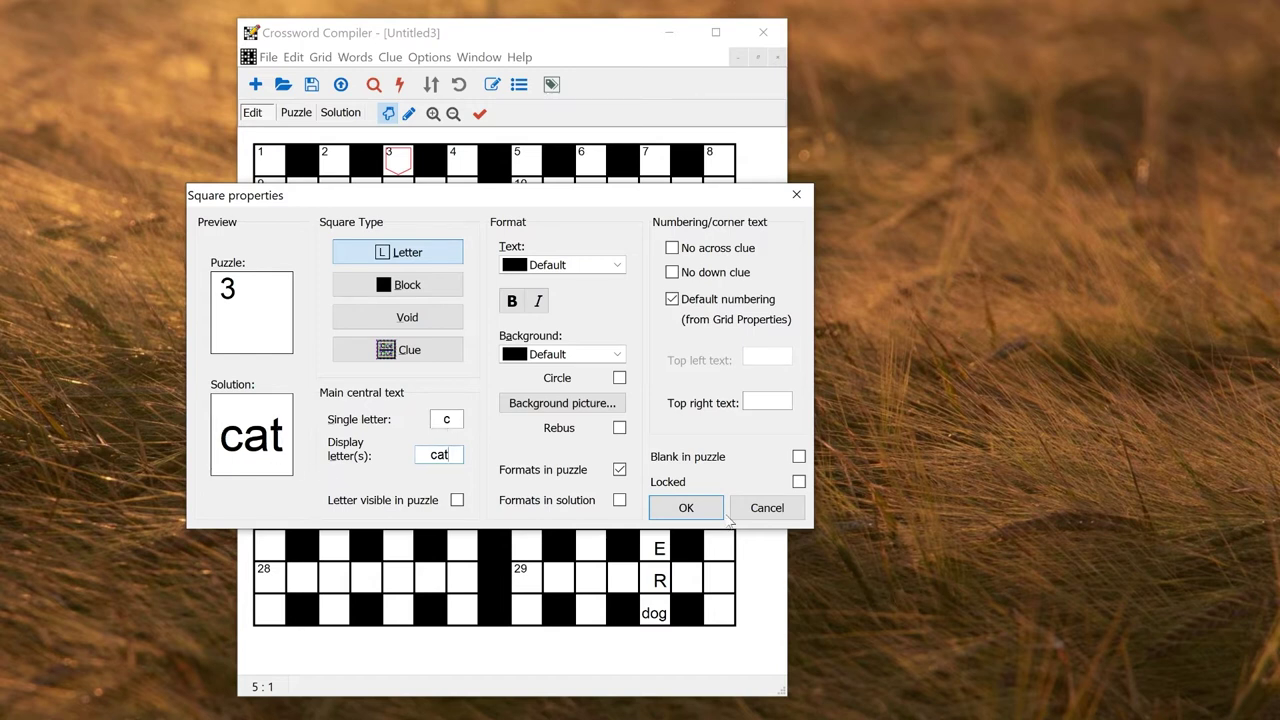
left_click(680, 508)
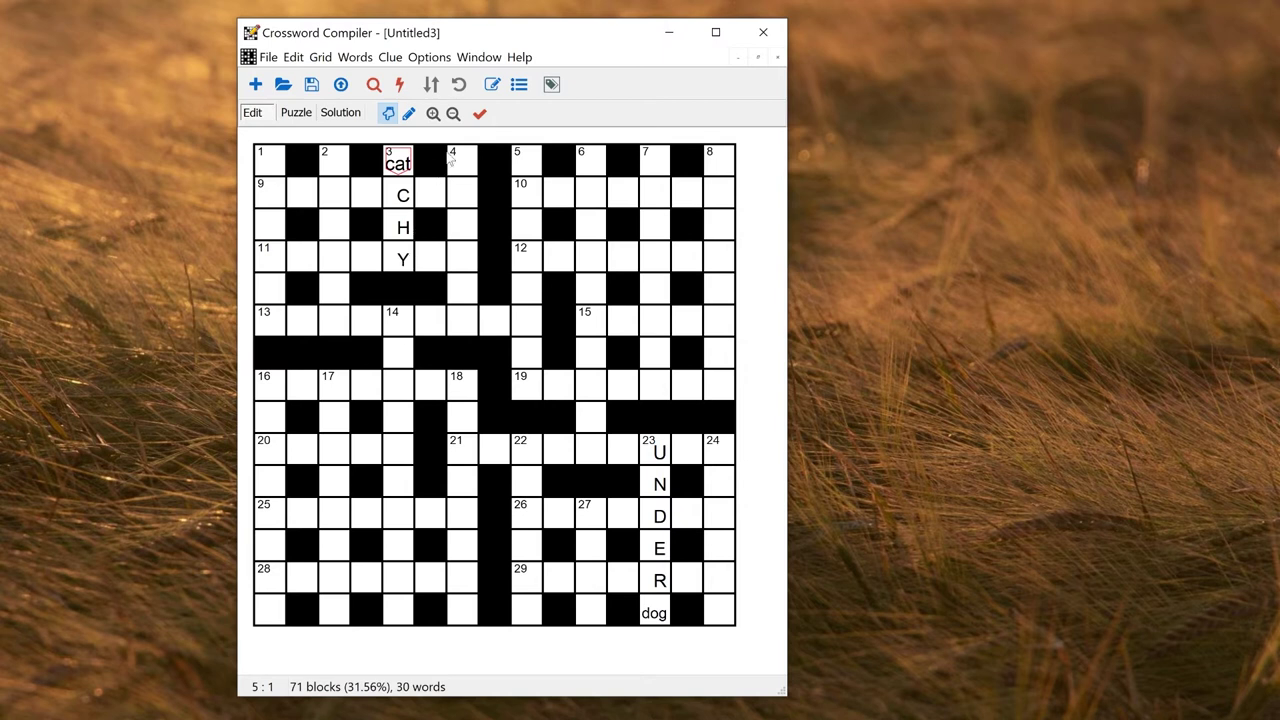
Correct the 3 Down answer word to "catchy" in its clue entry and switch to the Rebus demo puzzle.
left_click(490, 84)
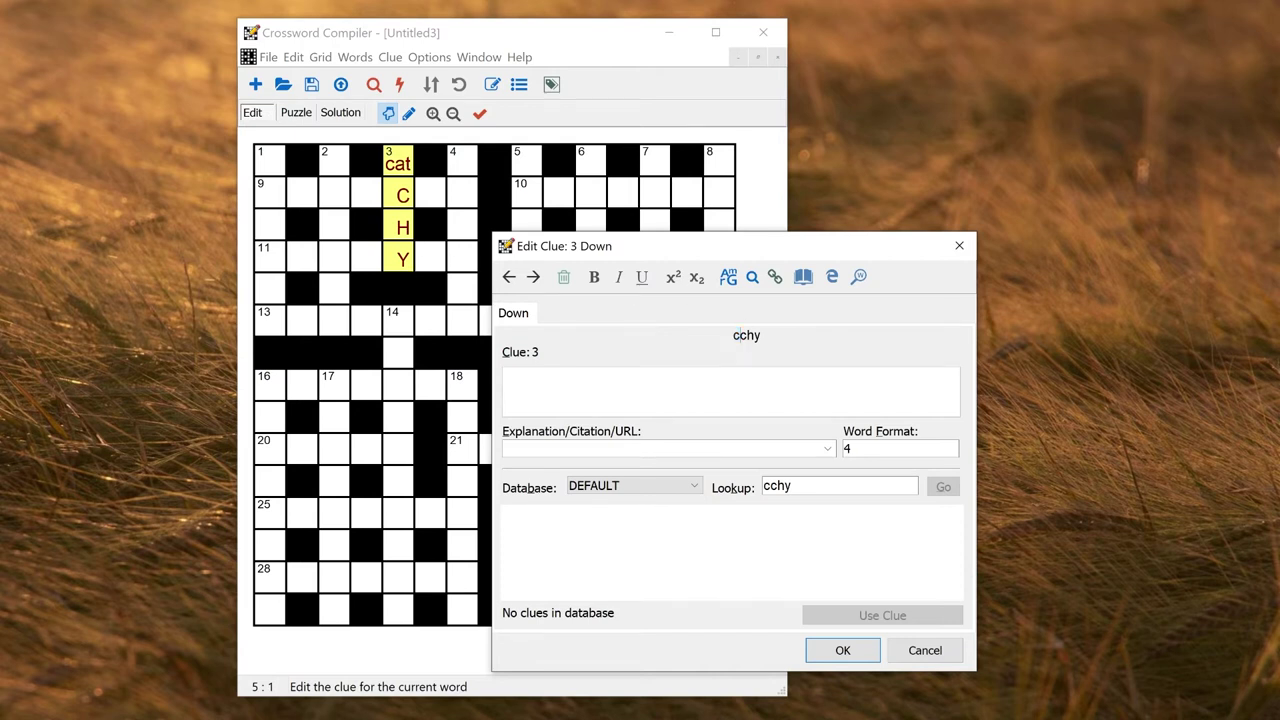
type("at")
left_click(845, 649)
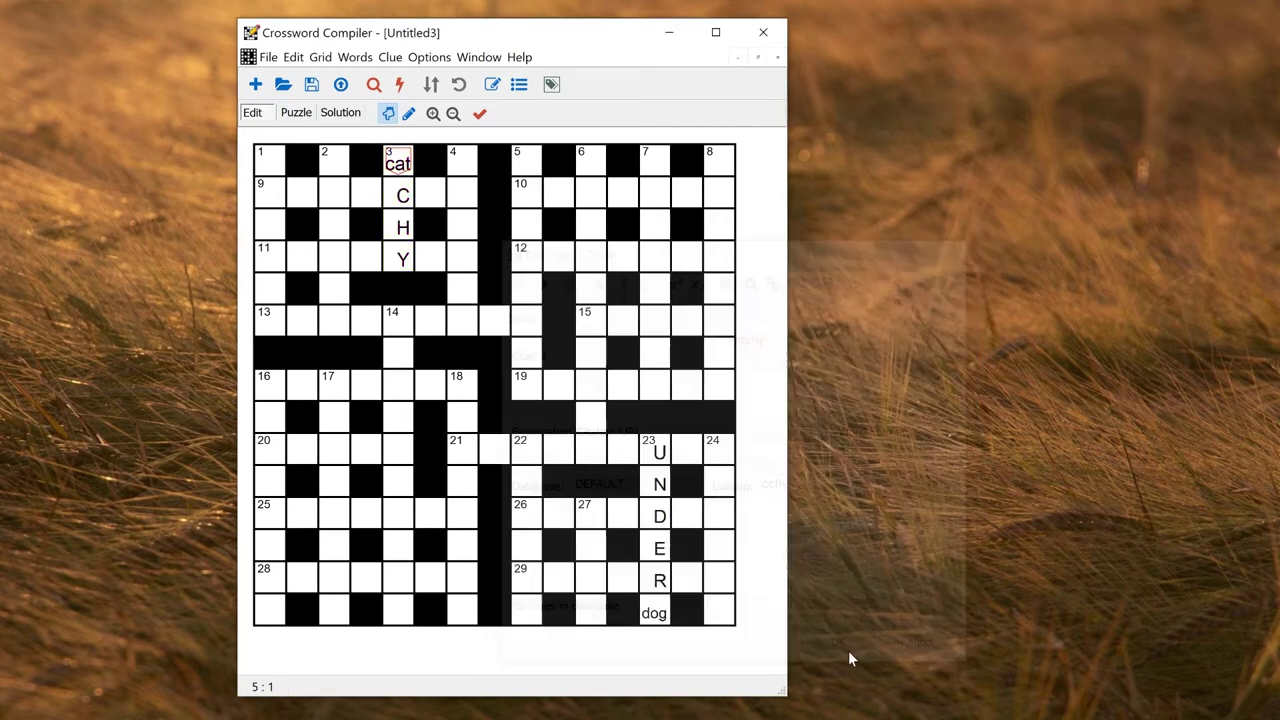
key("ctrl+Tab")
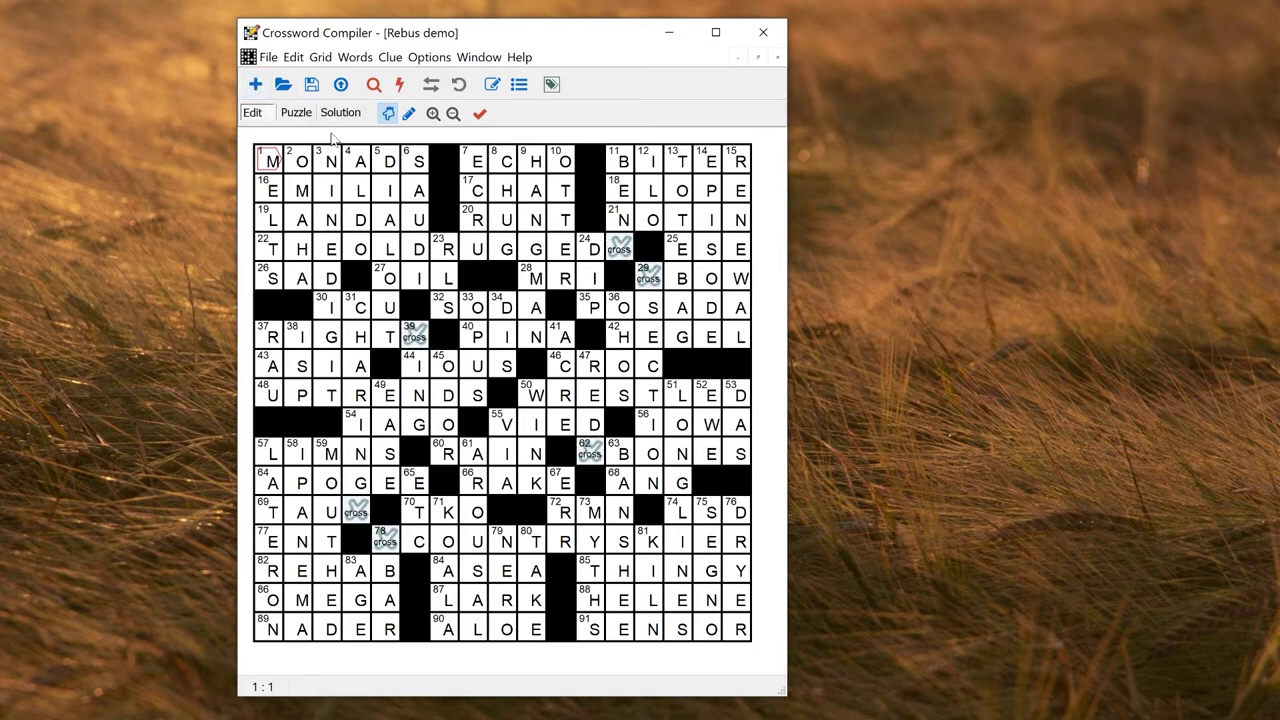
Create a new 15 x 15 American puzzle using a 76-word, 38-block grid pattern, choosing to put the words in manually.
left_click(253, 86)
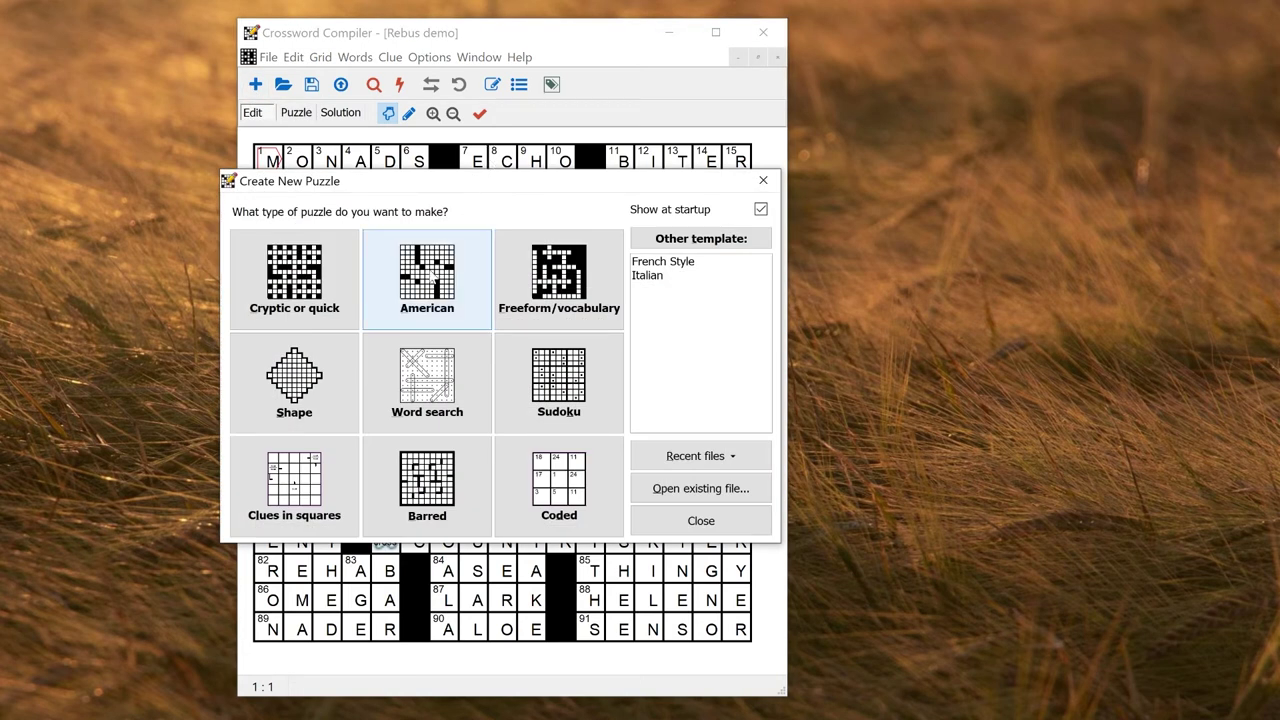
left_click(430, 274)
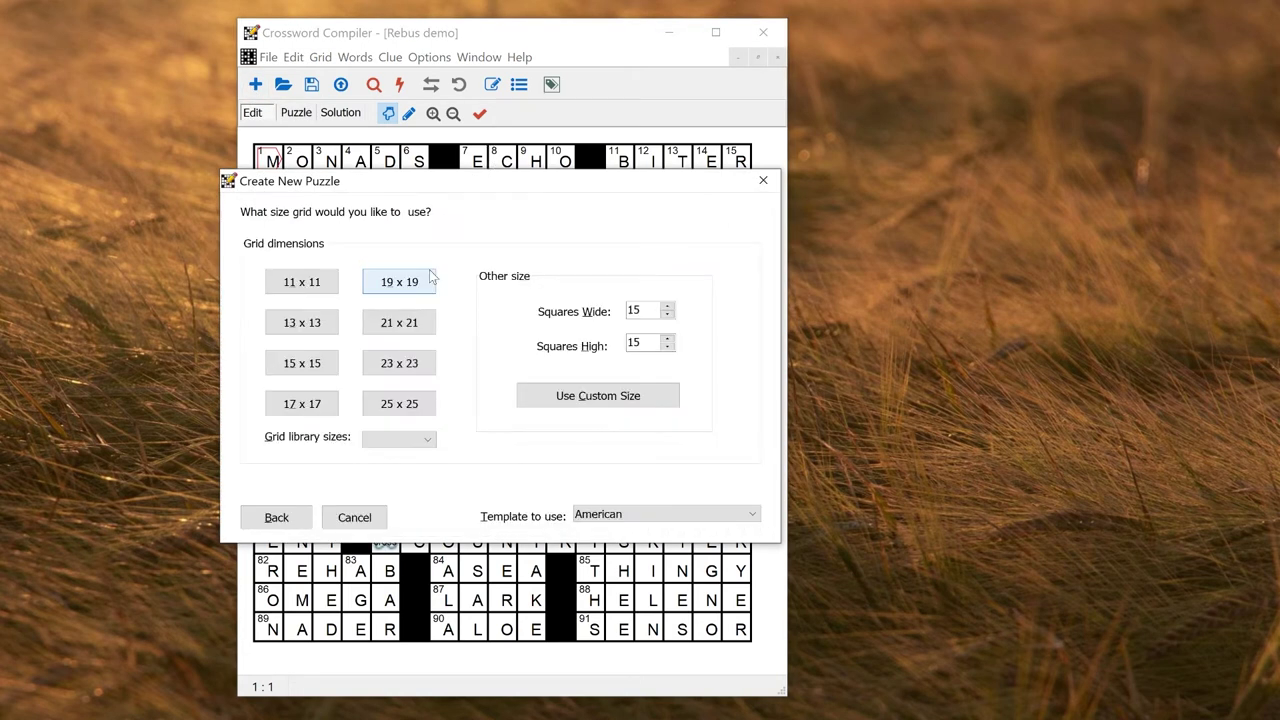
left_click(320, 366)
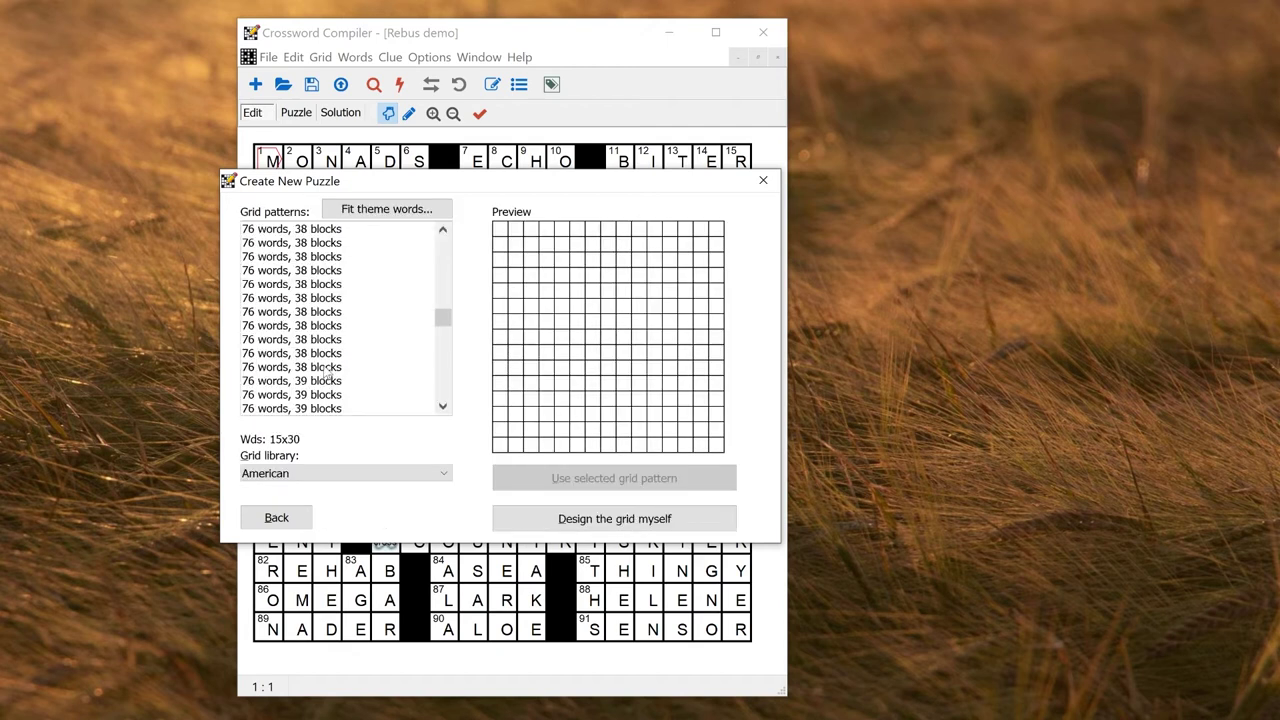
left_click(327, 285)
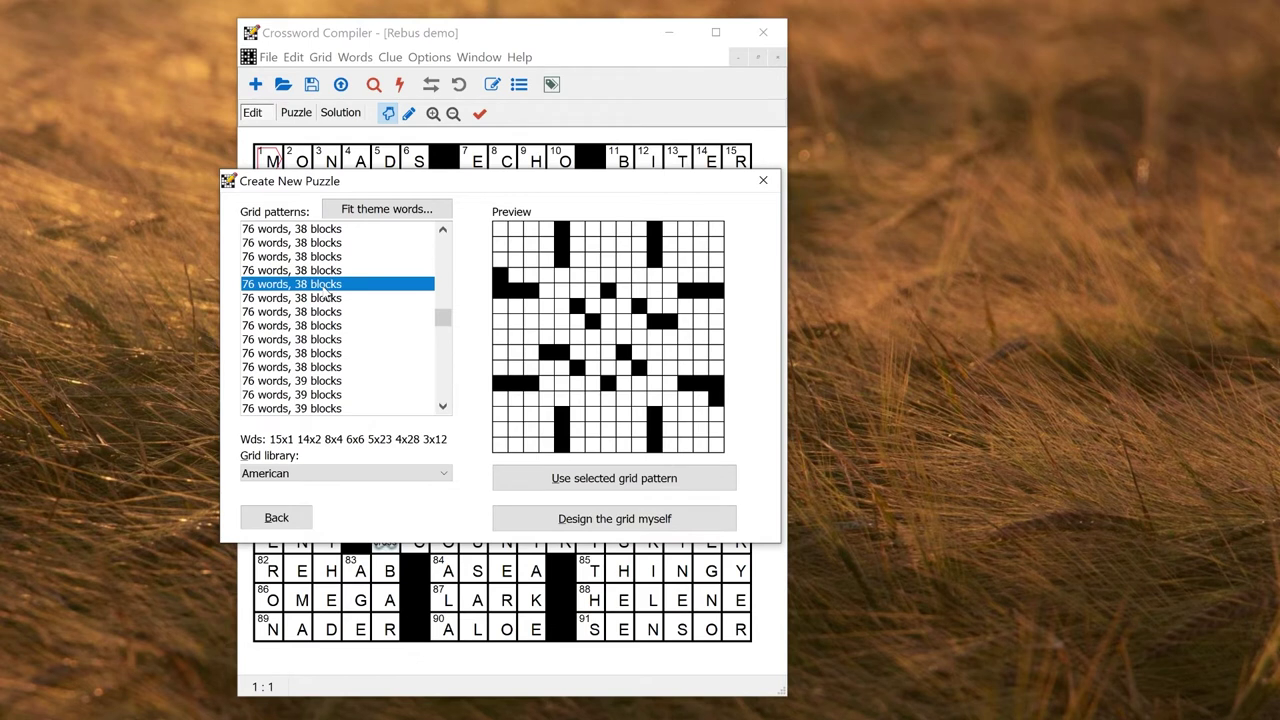
left_click(600, 480)
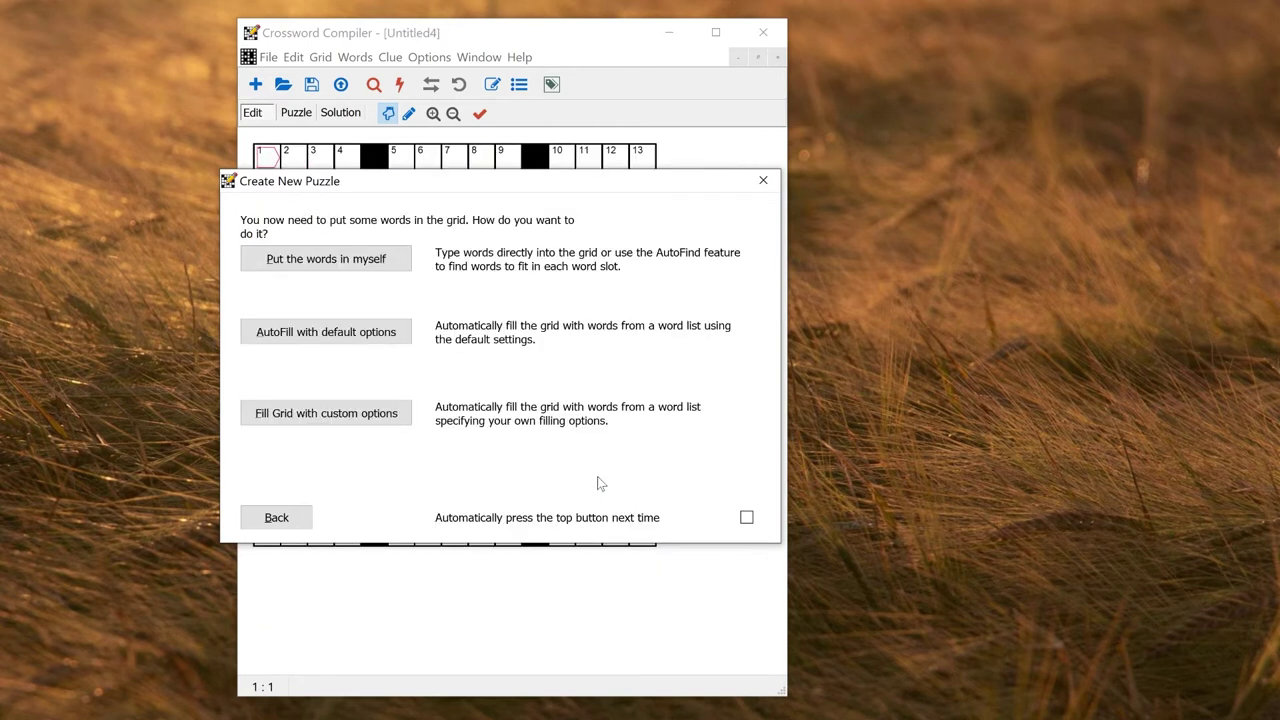
left_click(388, 260)
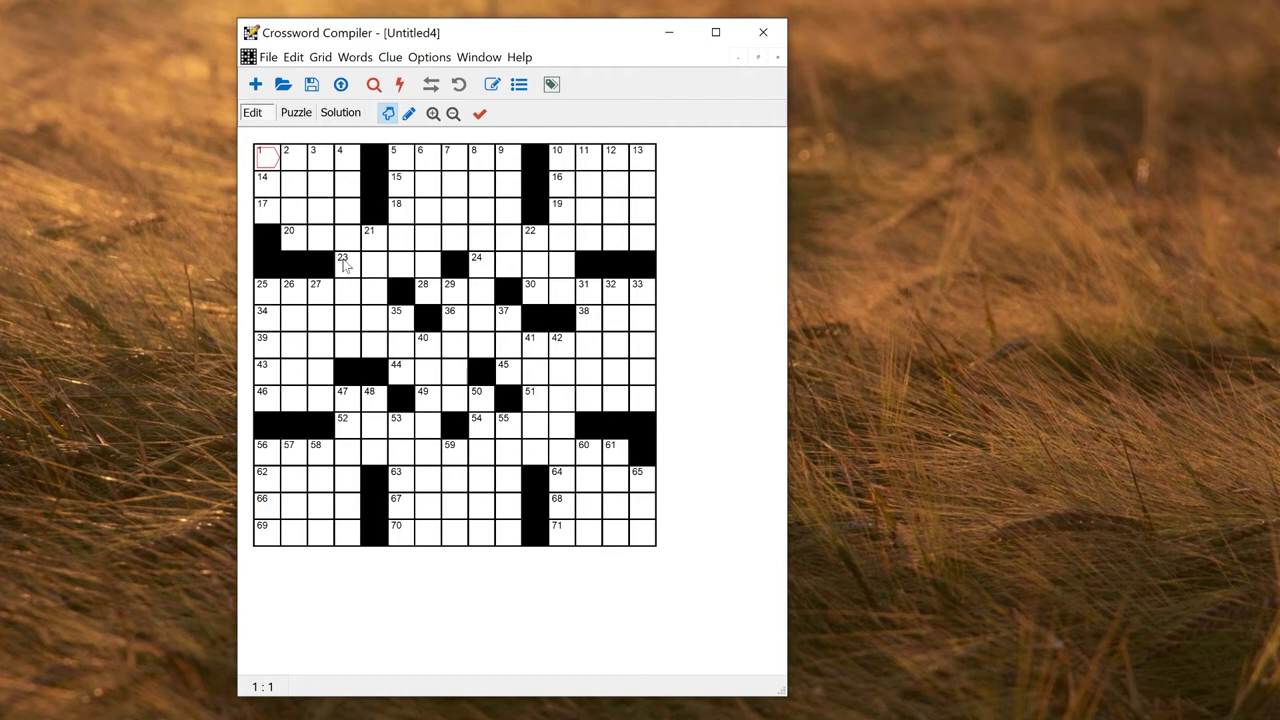
Enter the placeholder "#" in four symmetric squares: the starts of 23 and 52 Across and the ends of 24 and 54 Across.
left_click(344, 272)
key("Right")
key("Right")
key("Right")
key("Right")
key("Right")
key("Right")
key("Right")
key("Right")
key("Right")
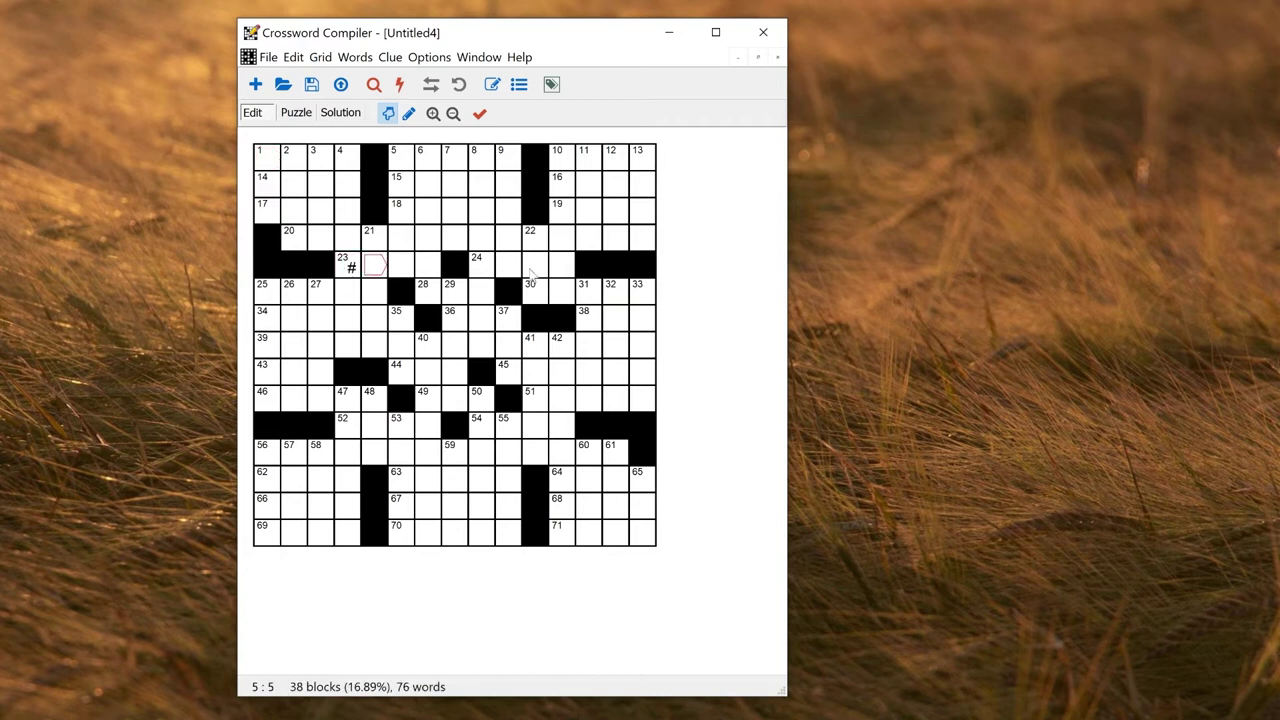
left_click(565, 427)
left_click(355, 428)
key("Right")
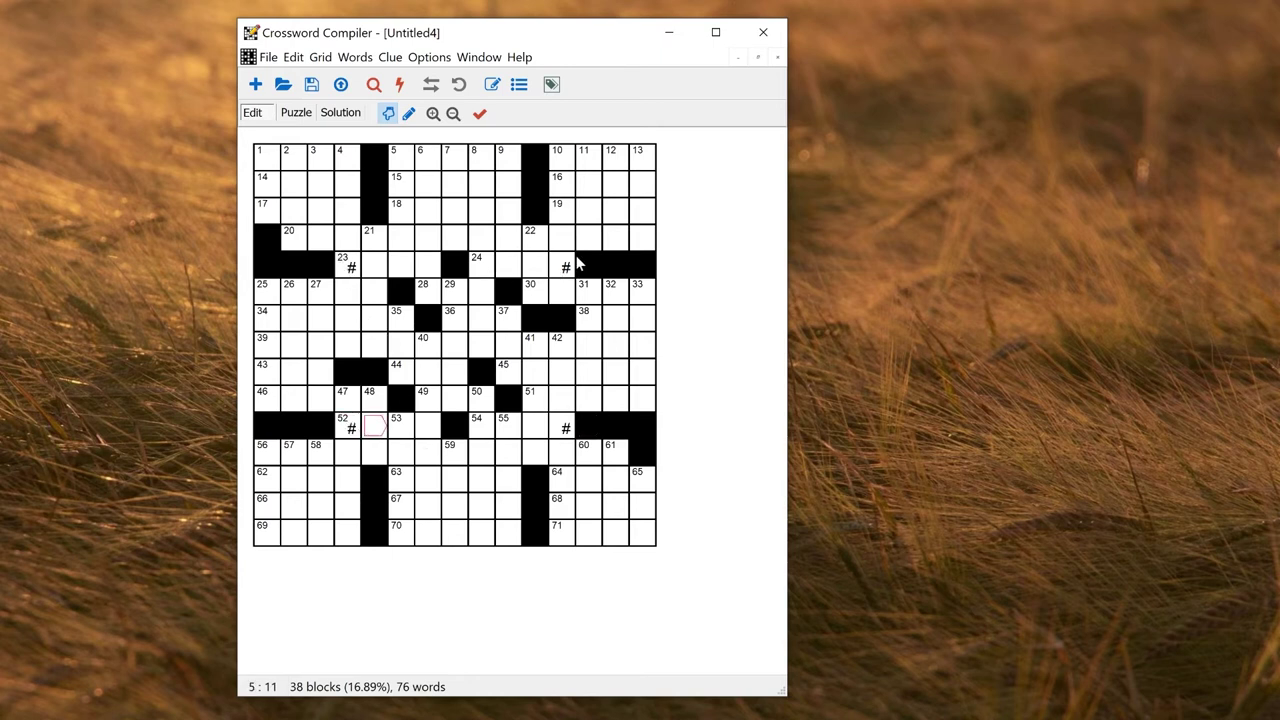
left_click(342, 371)
key("Left")
left_click(567, 431)
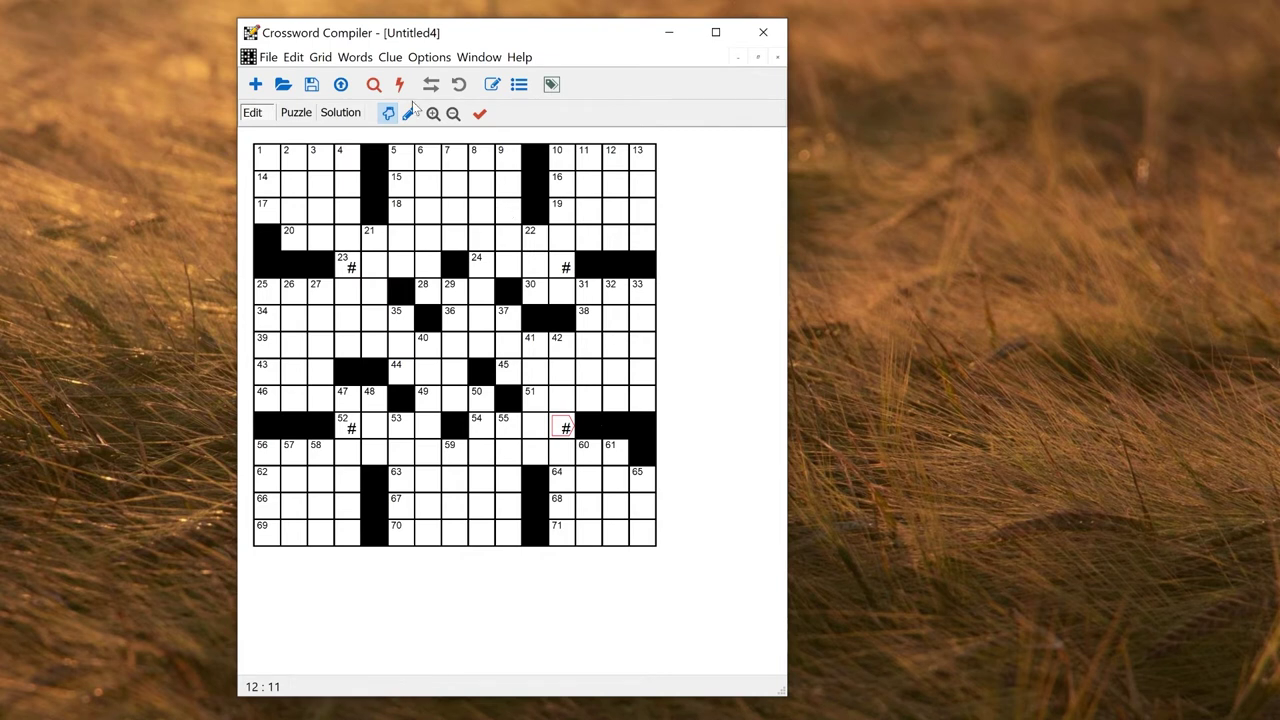
Duplicate the Default word list as "Default - cat", replacing "cat" with "#" in its words.
left_click(352, 59)
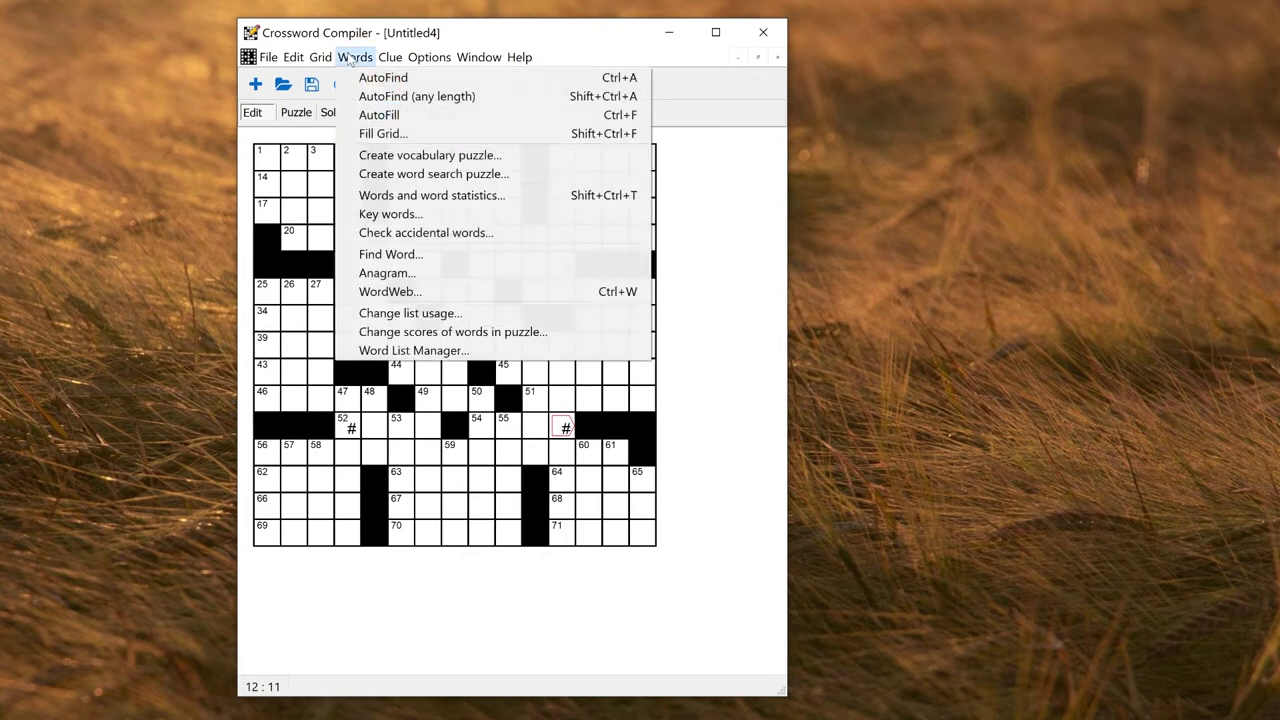
left_click(431, 354)
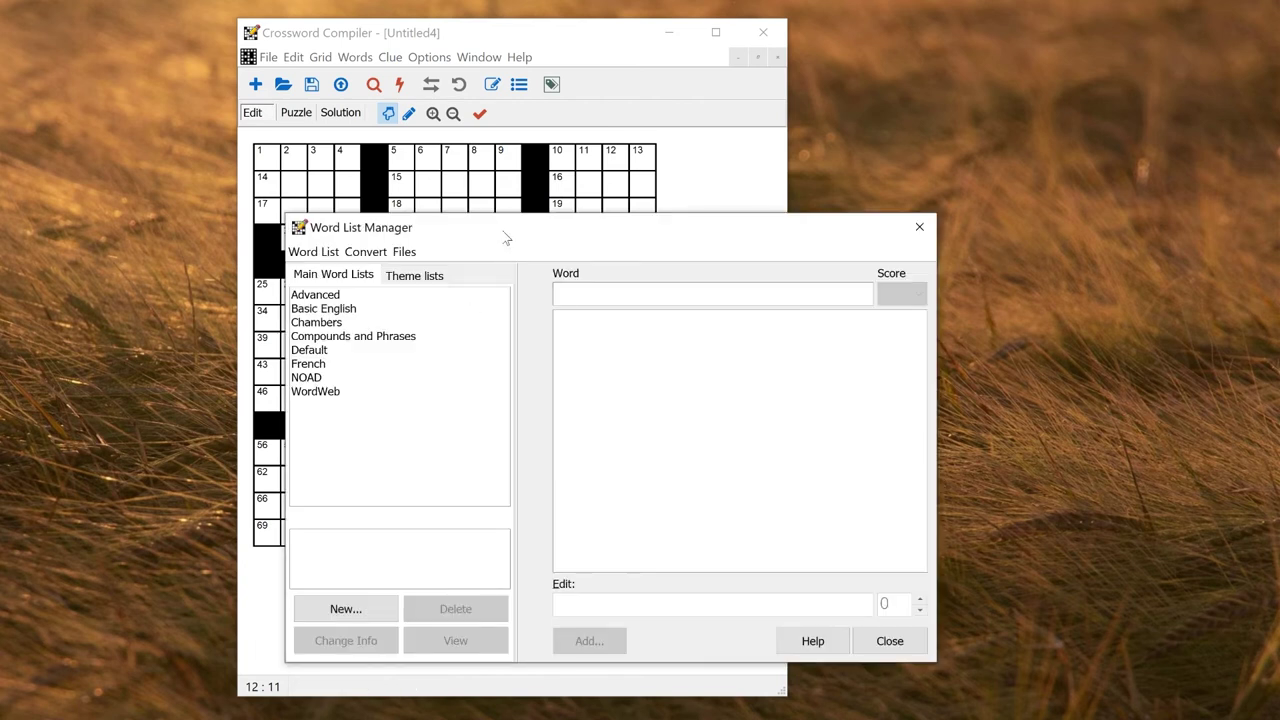
left_click(337, 355)
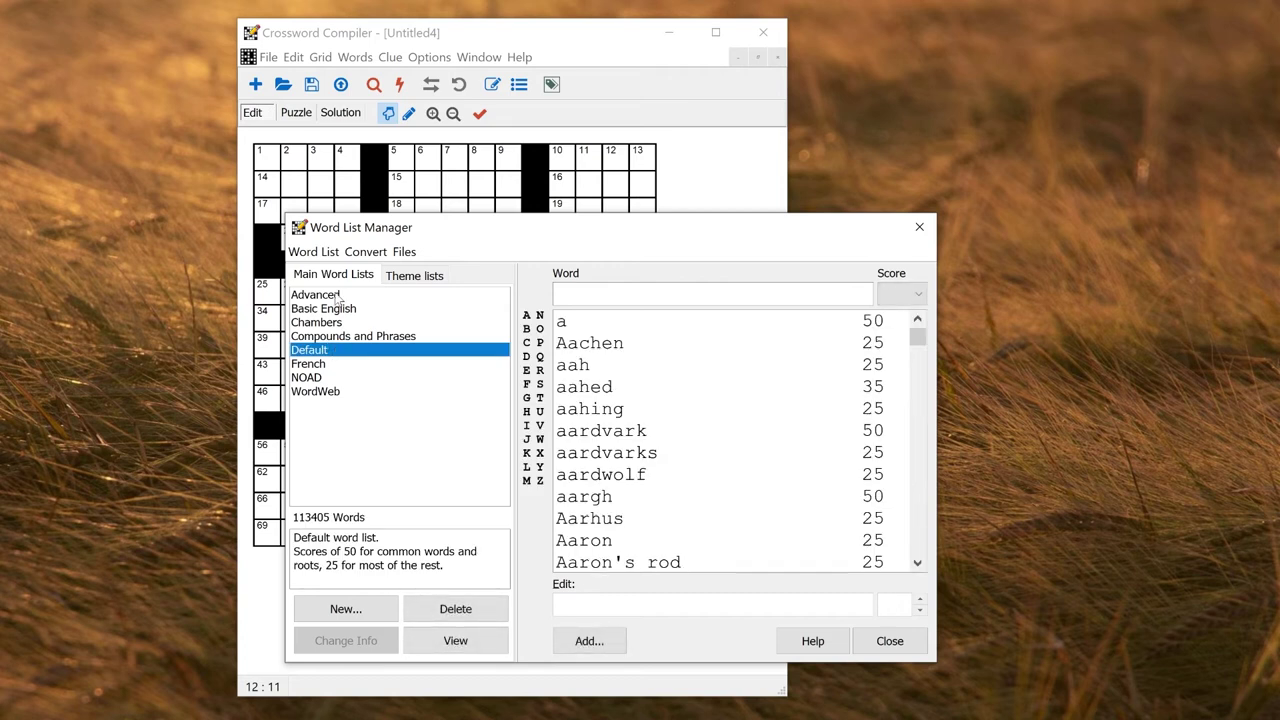
left_click(317, 253)
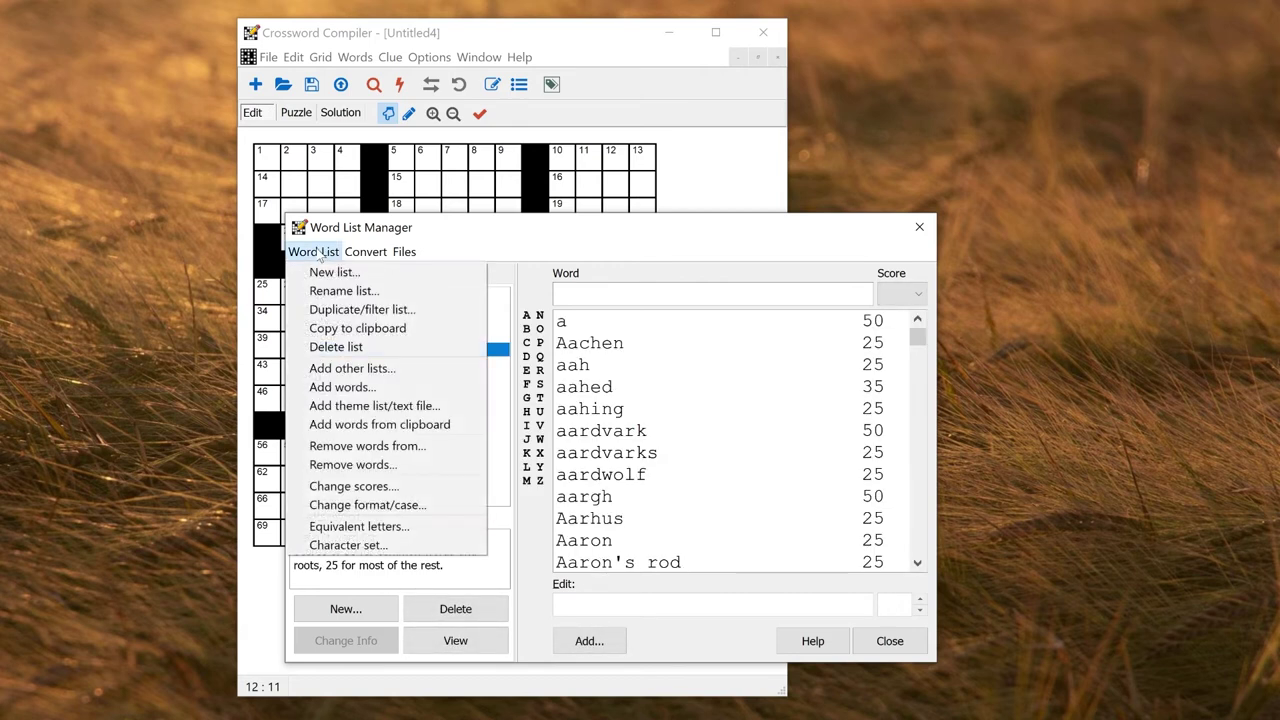
left_click(345, 311)
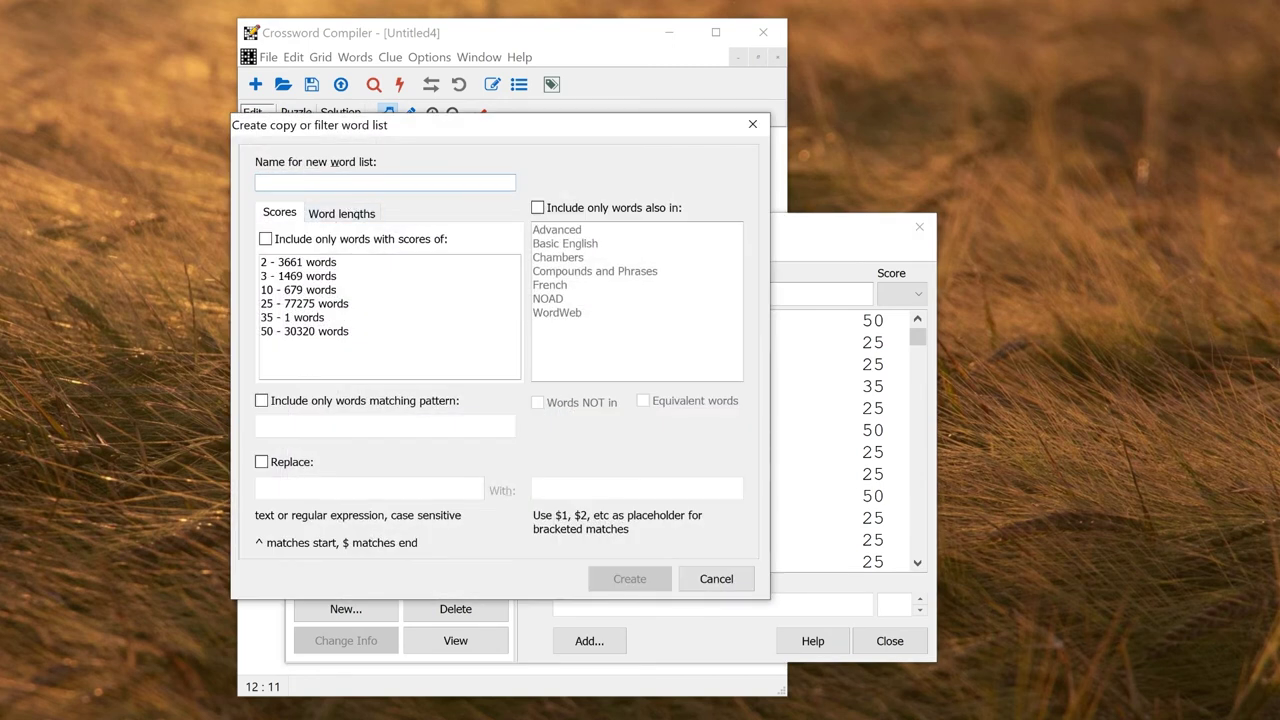
type("Default - cat")
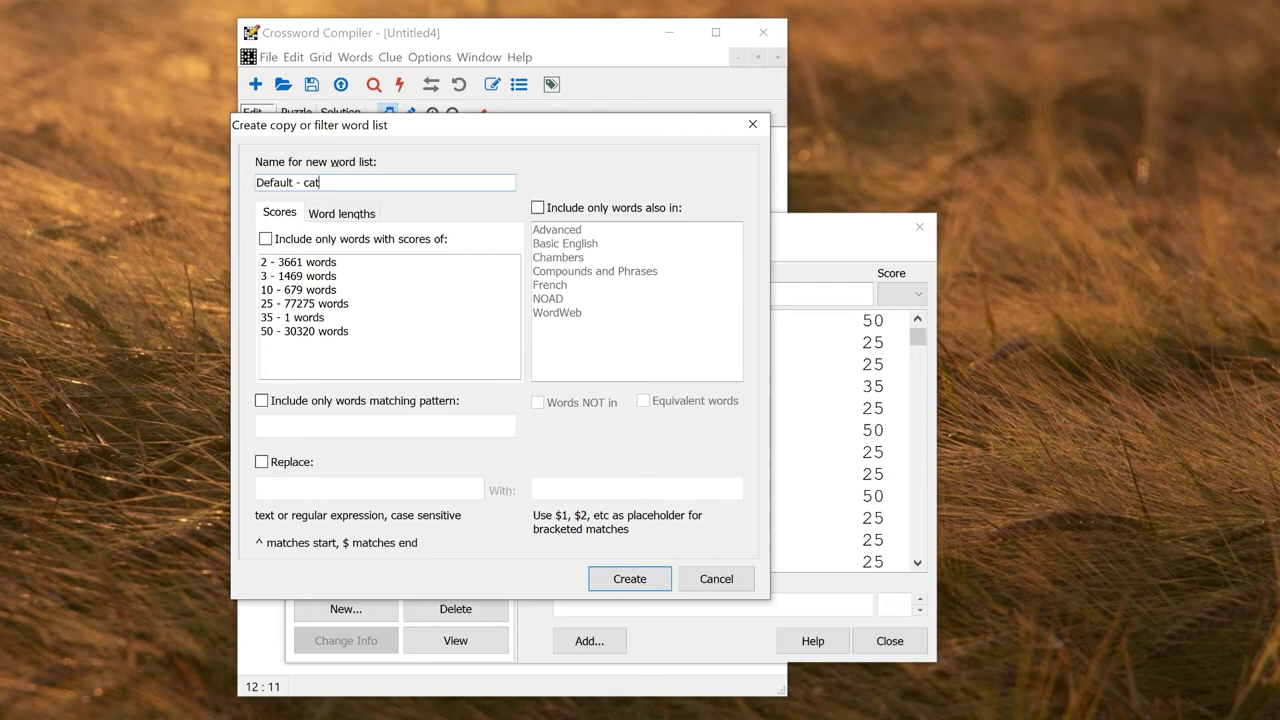
left_click(264, 462)
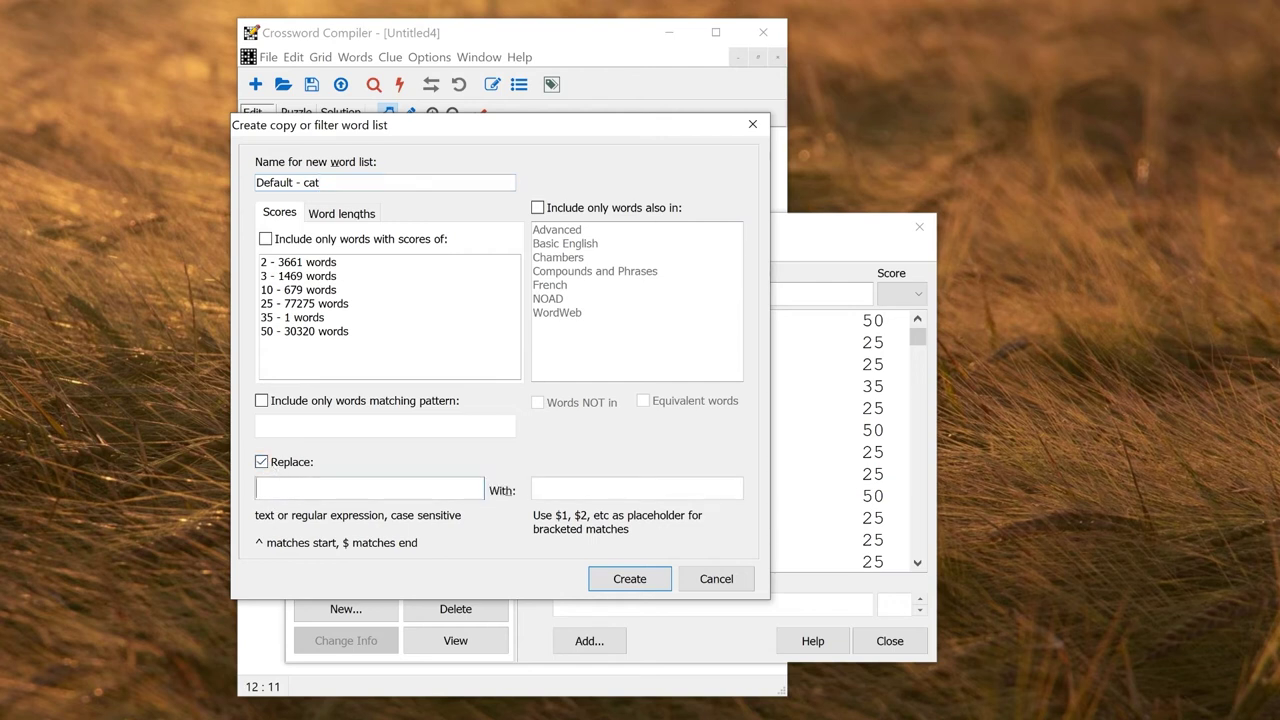
type("cat")
left_click(641, 588)
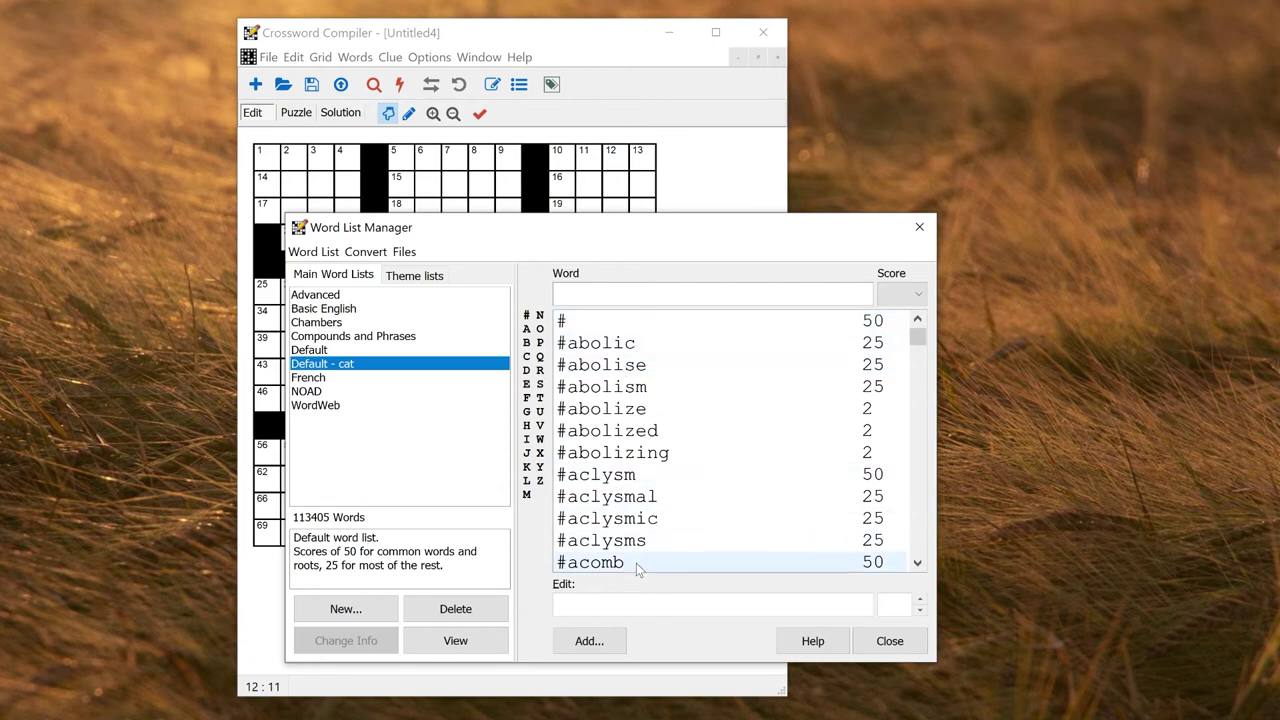
left_click(888, 645)
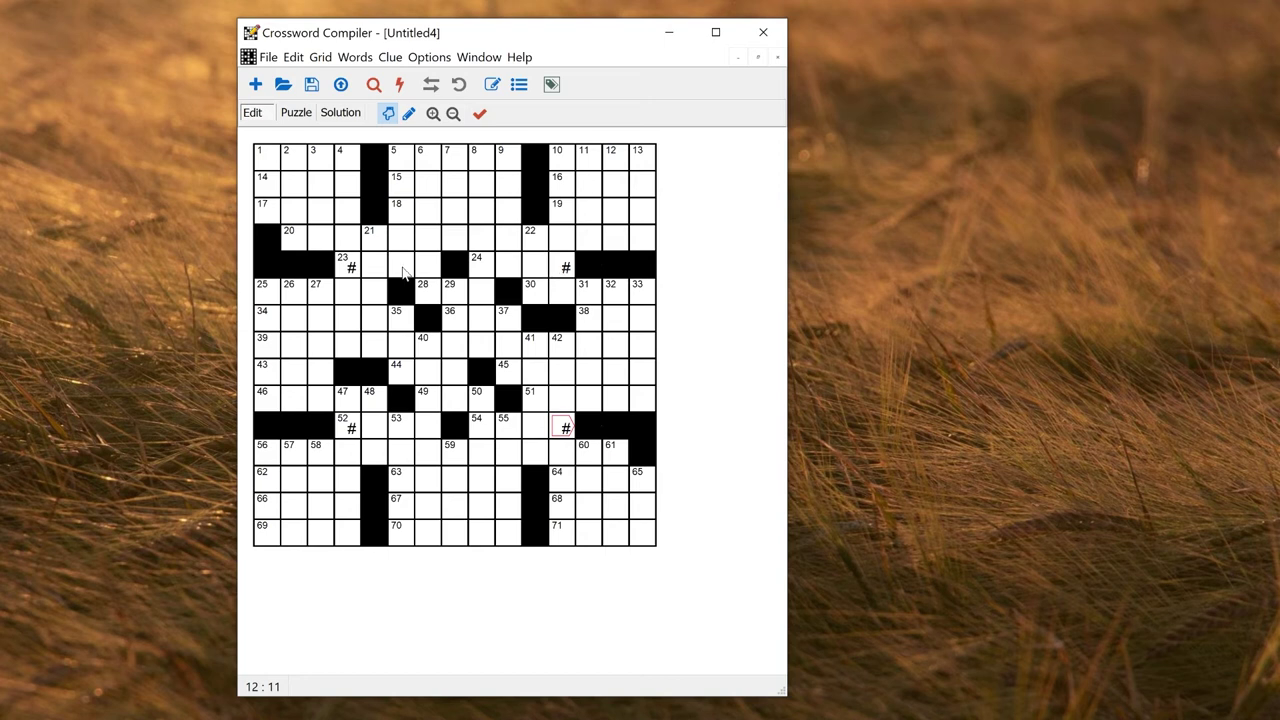
left_click(346, 268)
left_click(567, 270)
left_click(569, 432)
left_click(352, 430)
left_click(406, 218)
Fill the grid automatically from the "Default - cat" word list and accept the first fill.
left_click(355, 57)
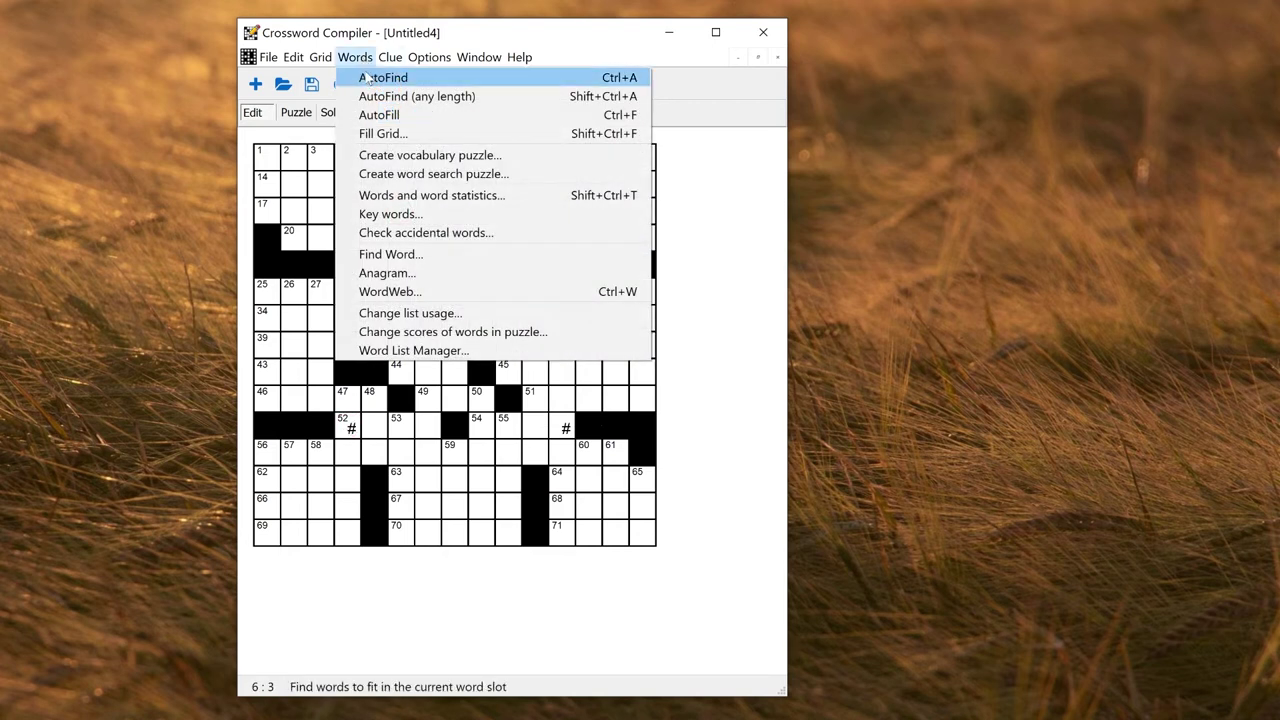
left_click(398, 134)
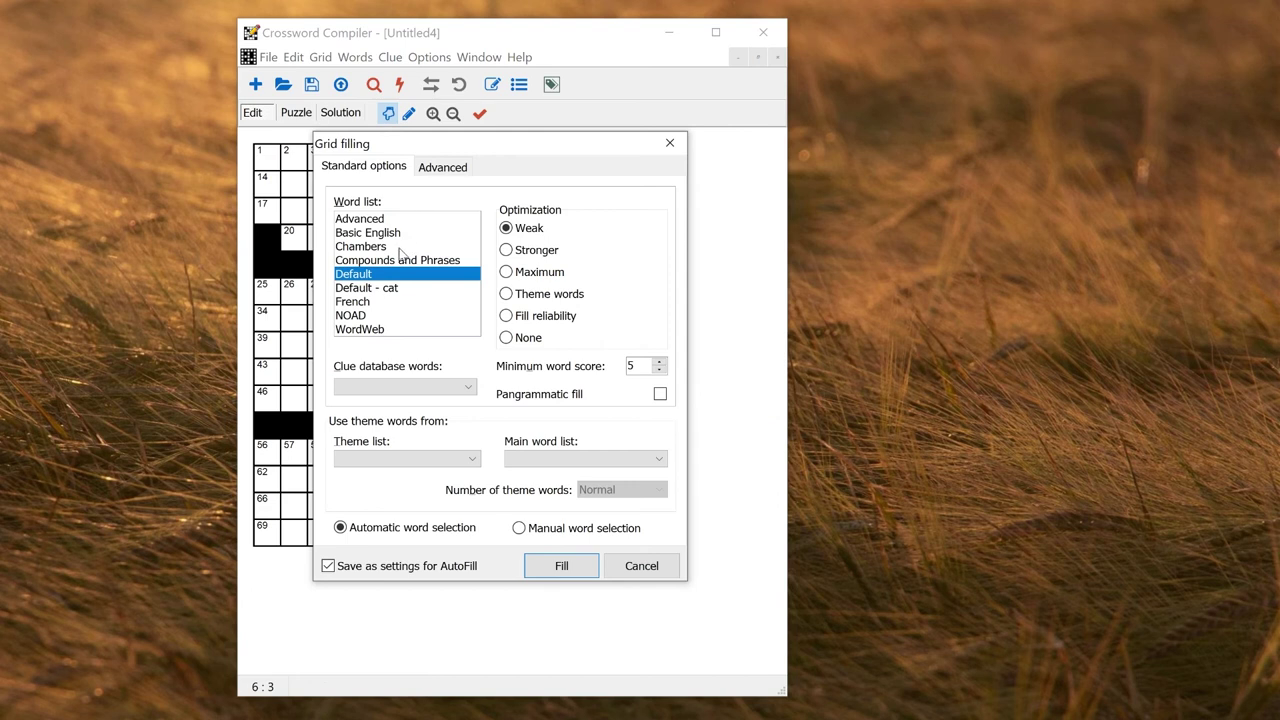
left_click(395, 289)
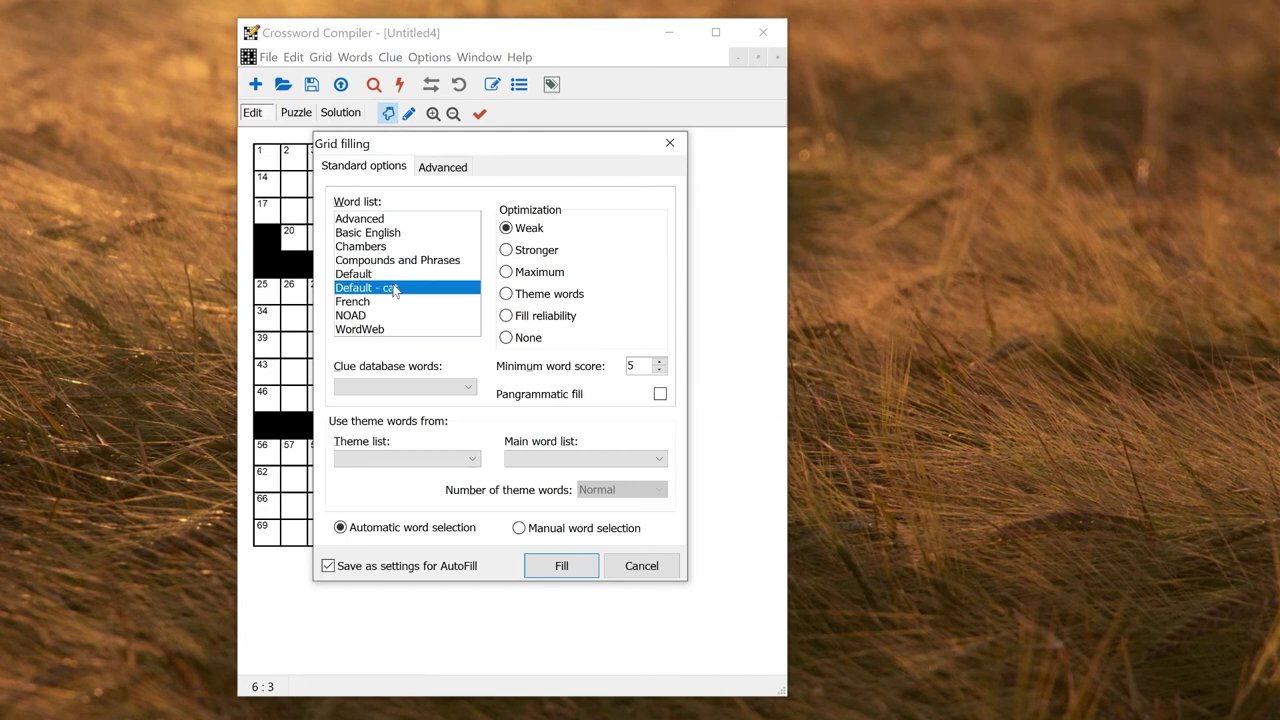
left_click(558, 567)
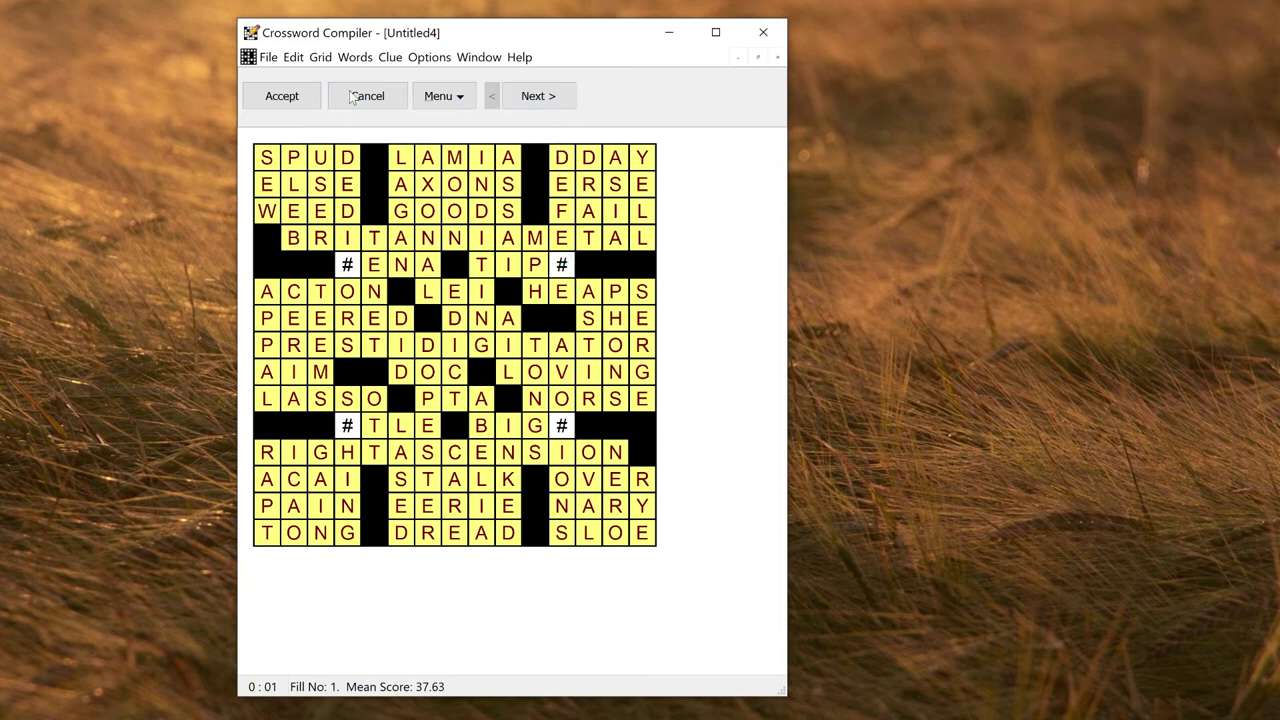
left_click(280, 97)
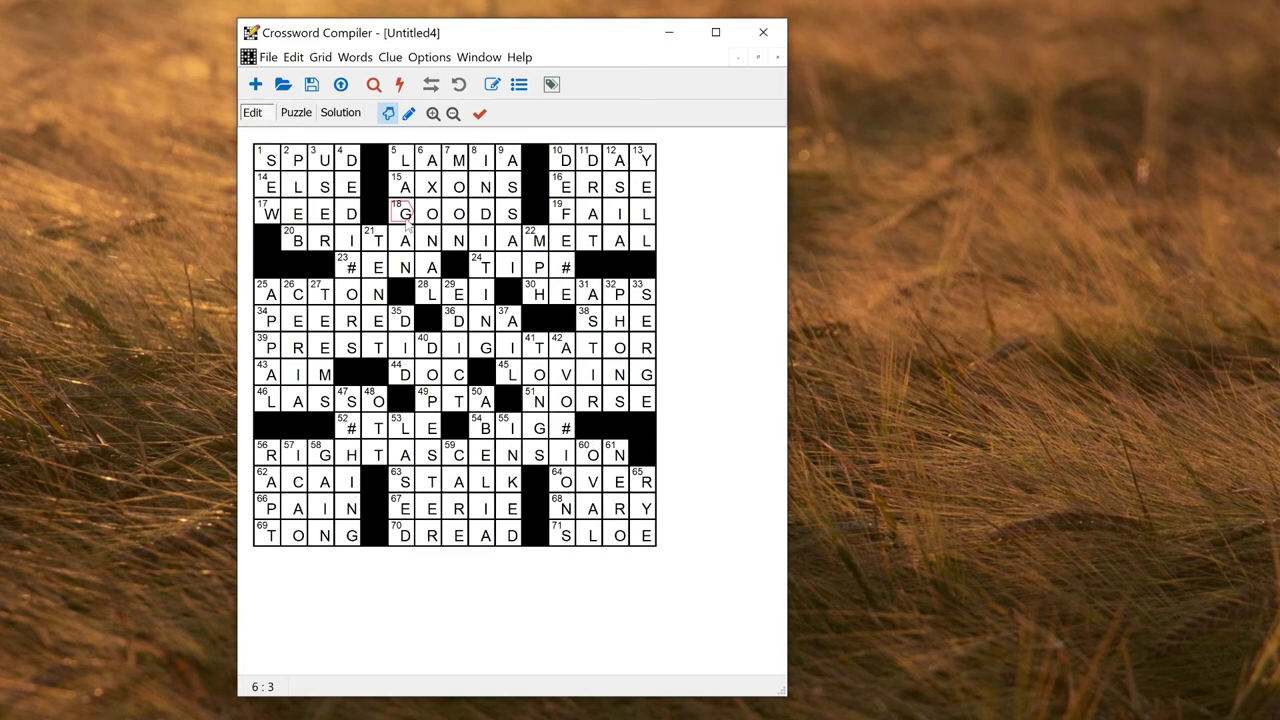
Replace every "#" in the filled grid with the letters "cat".
left_click(352, 268)
left_click(292, 57)
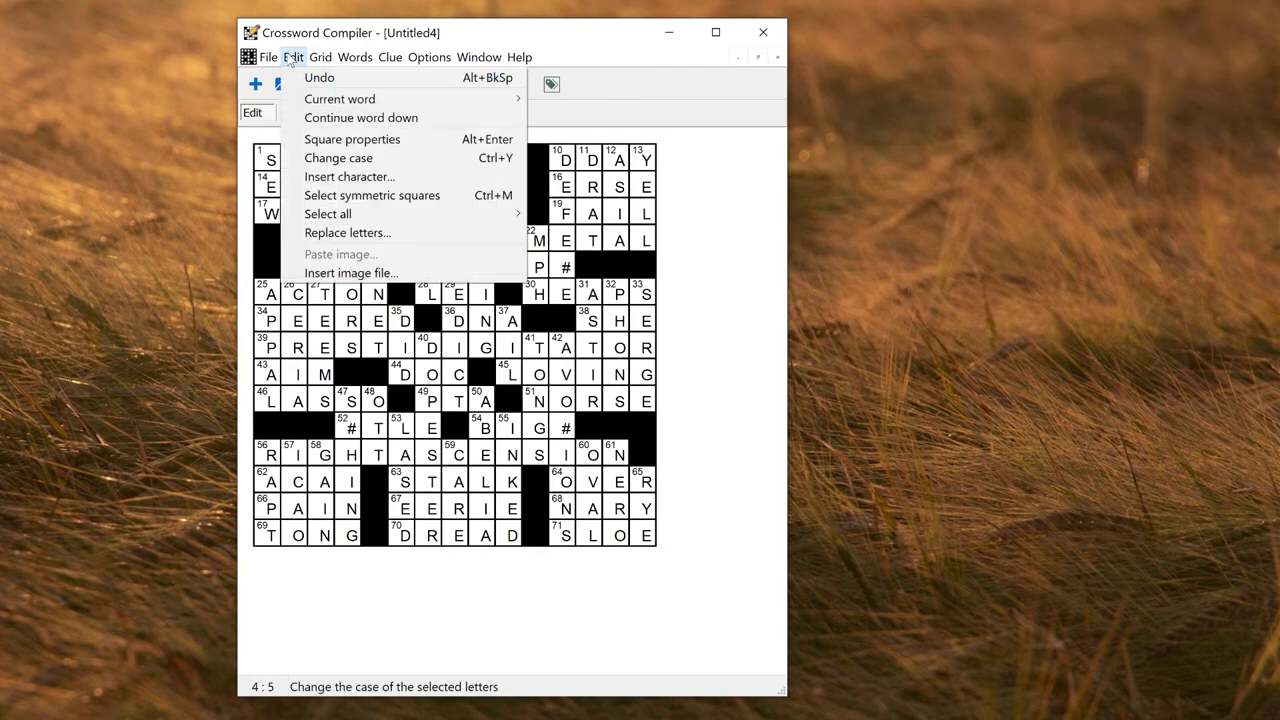
left_click(339, 236)
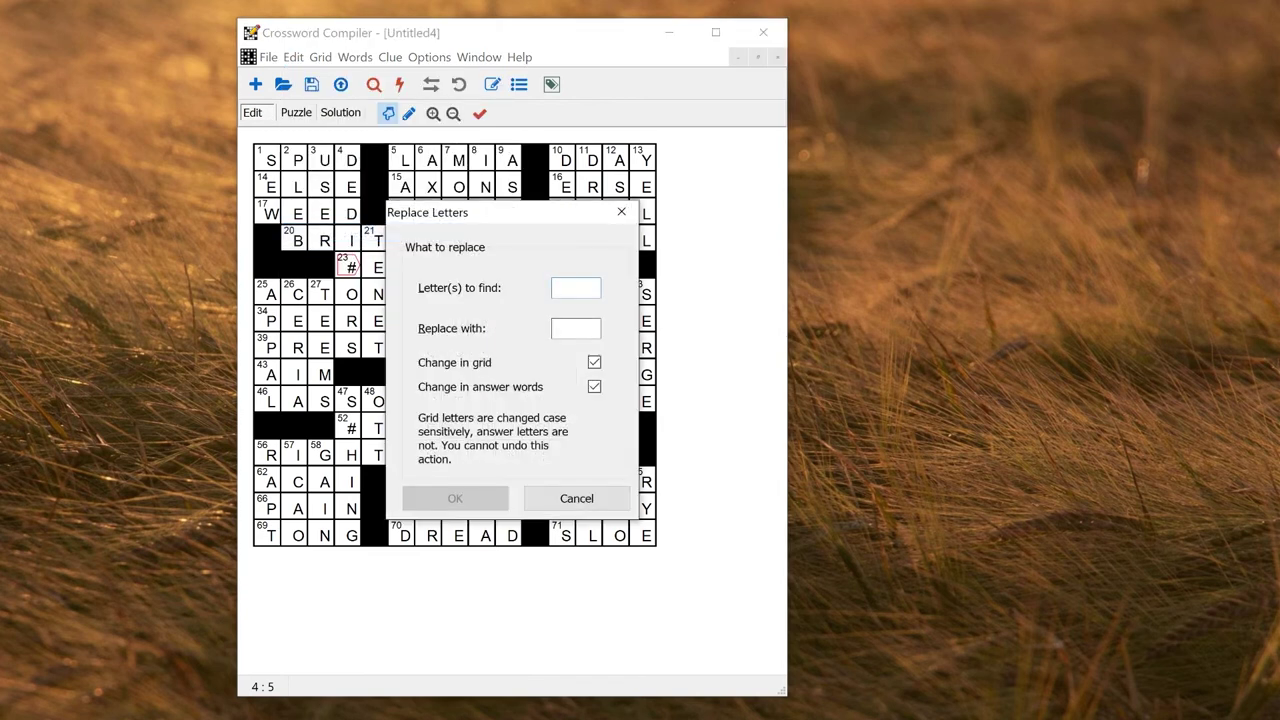
type("#")
key("Tab")
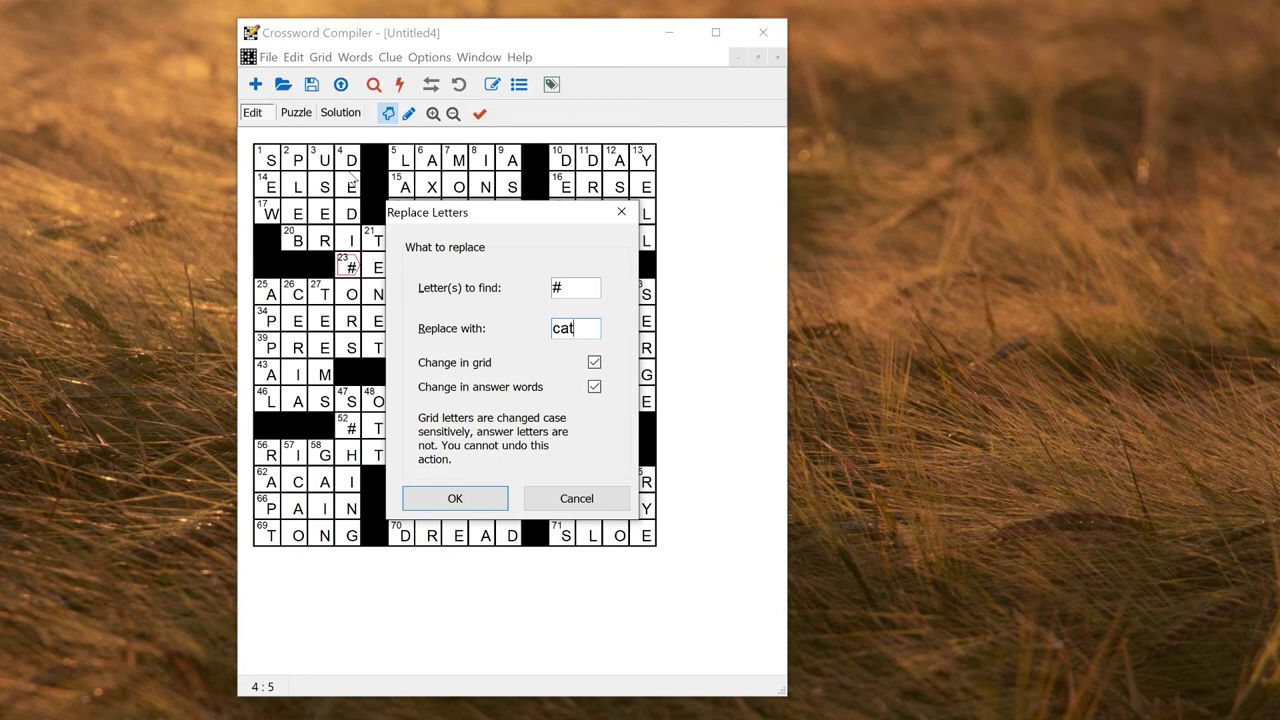
left_click(594, 389)
left_click(452, 499)
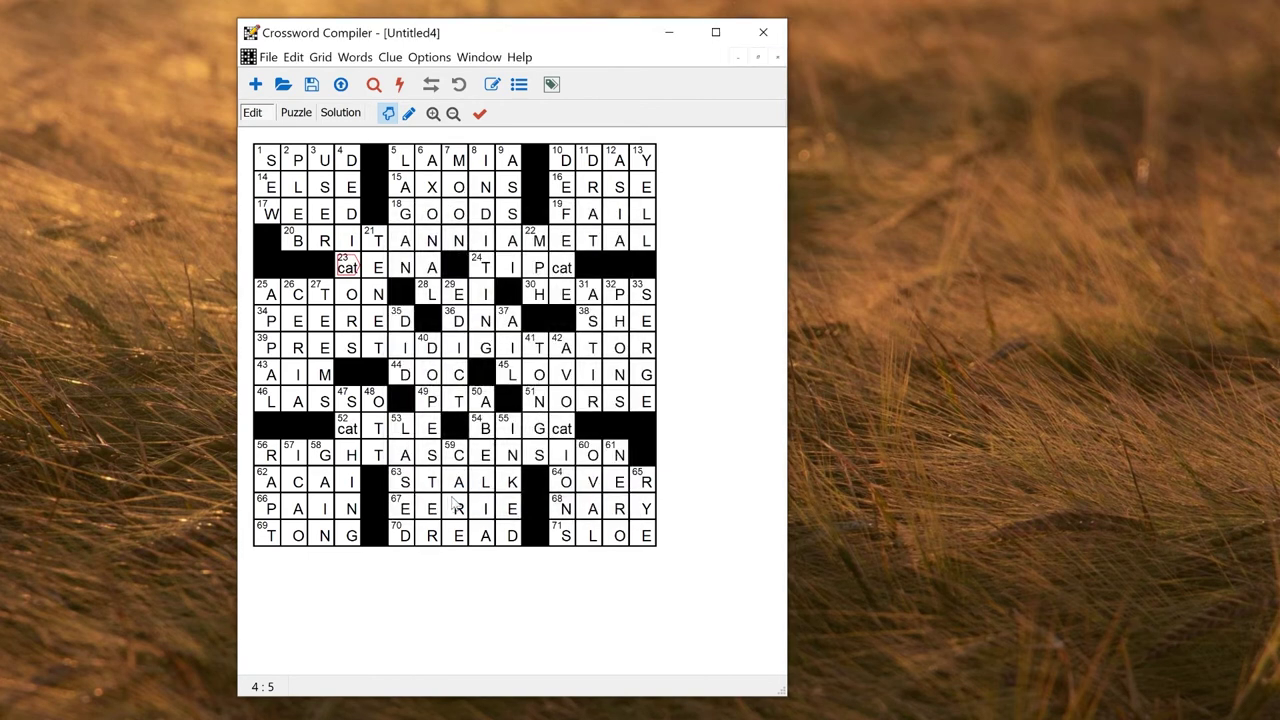
Review the across clue list for the words containing "cat" and open the clue for 54 Across, "big cat".
left_click(390, 57)
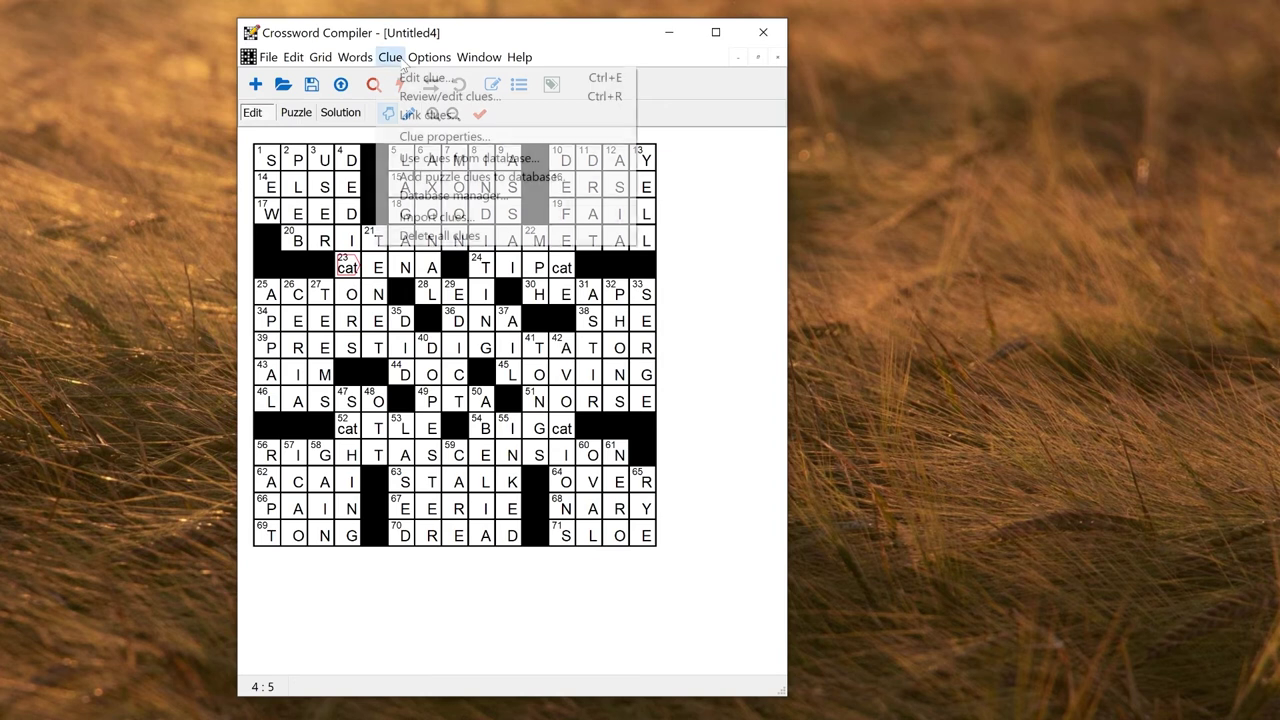
left_click(422, 96)
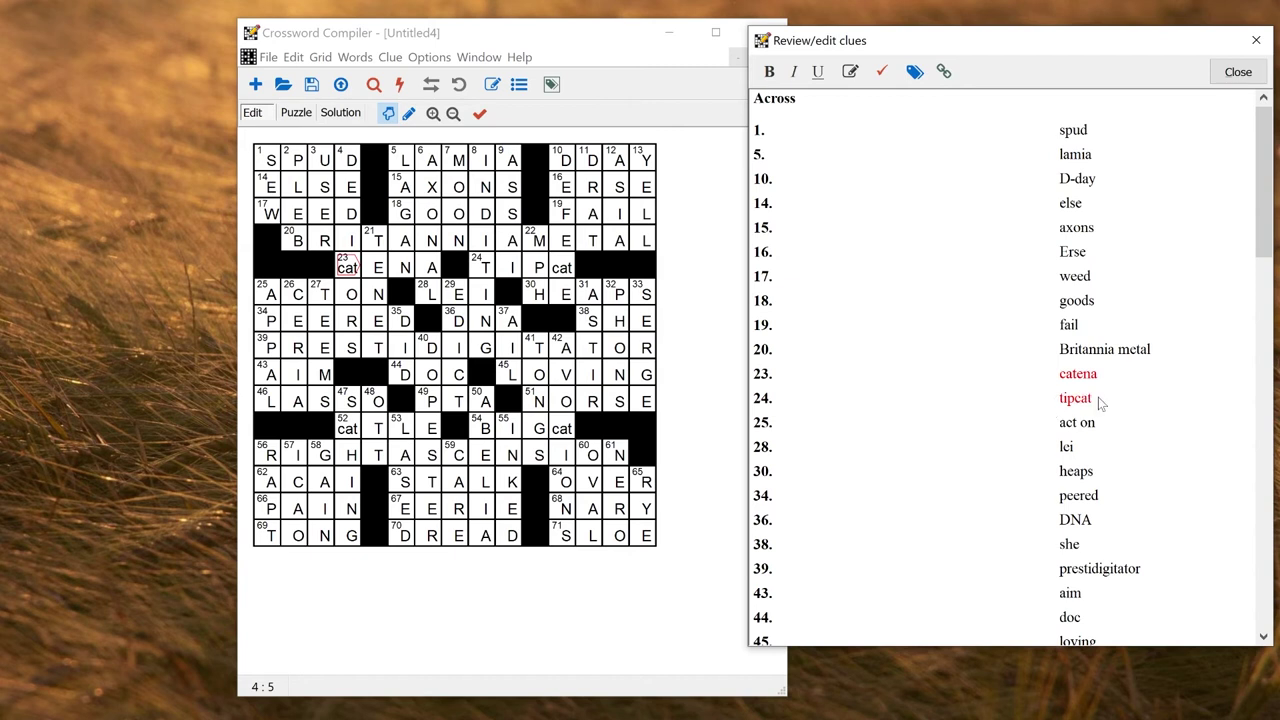
left_click_drag(1258, 193, 1263, 310)
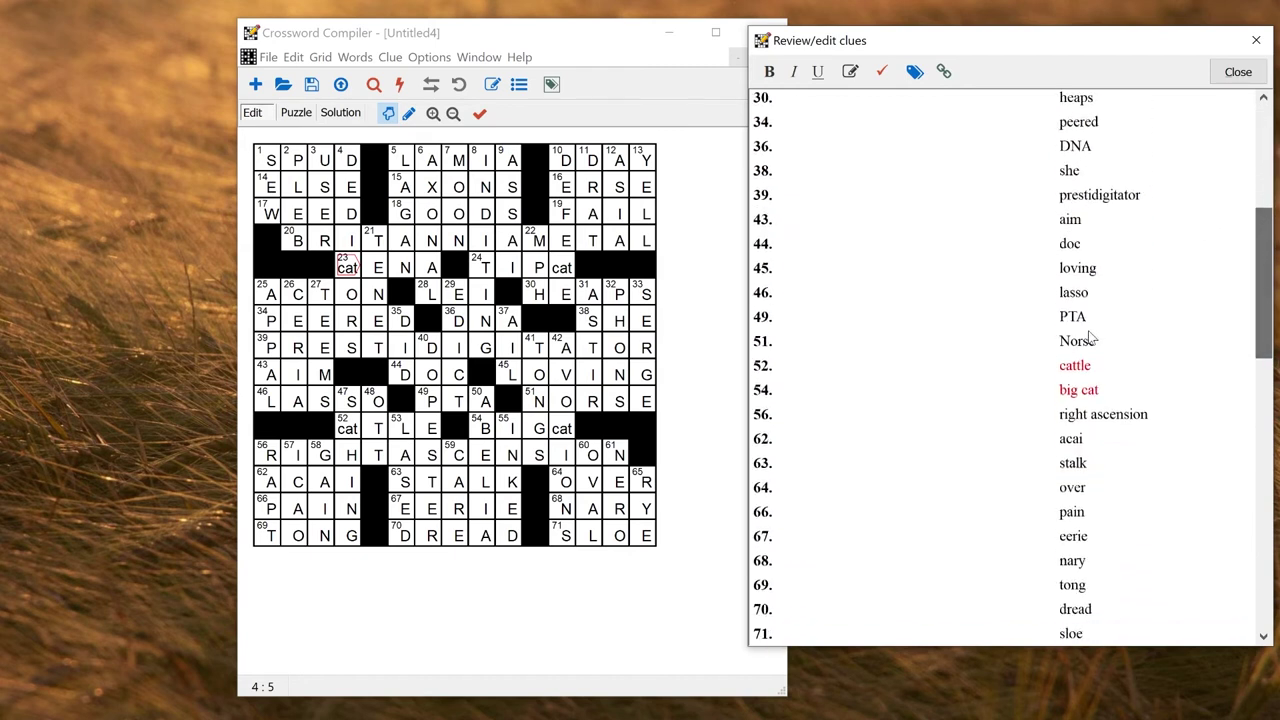
double_click(1090, 396)
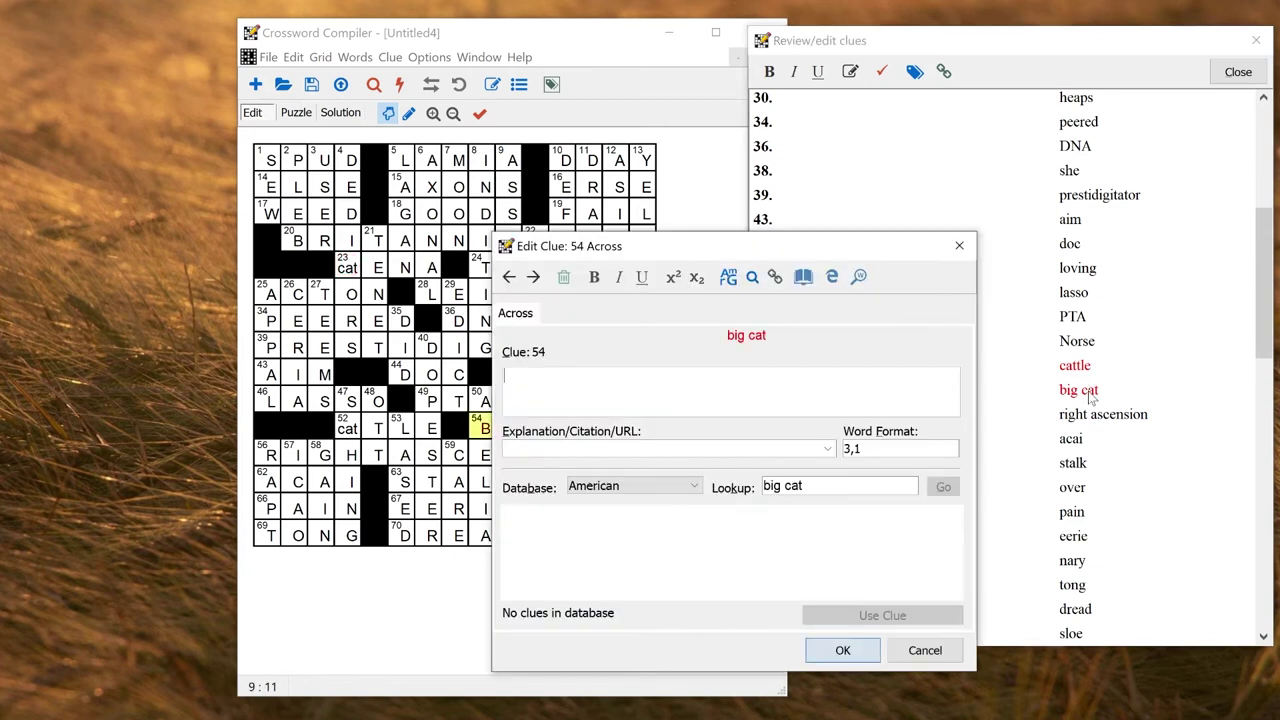
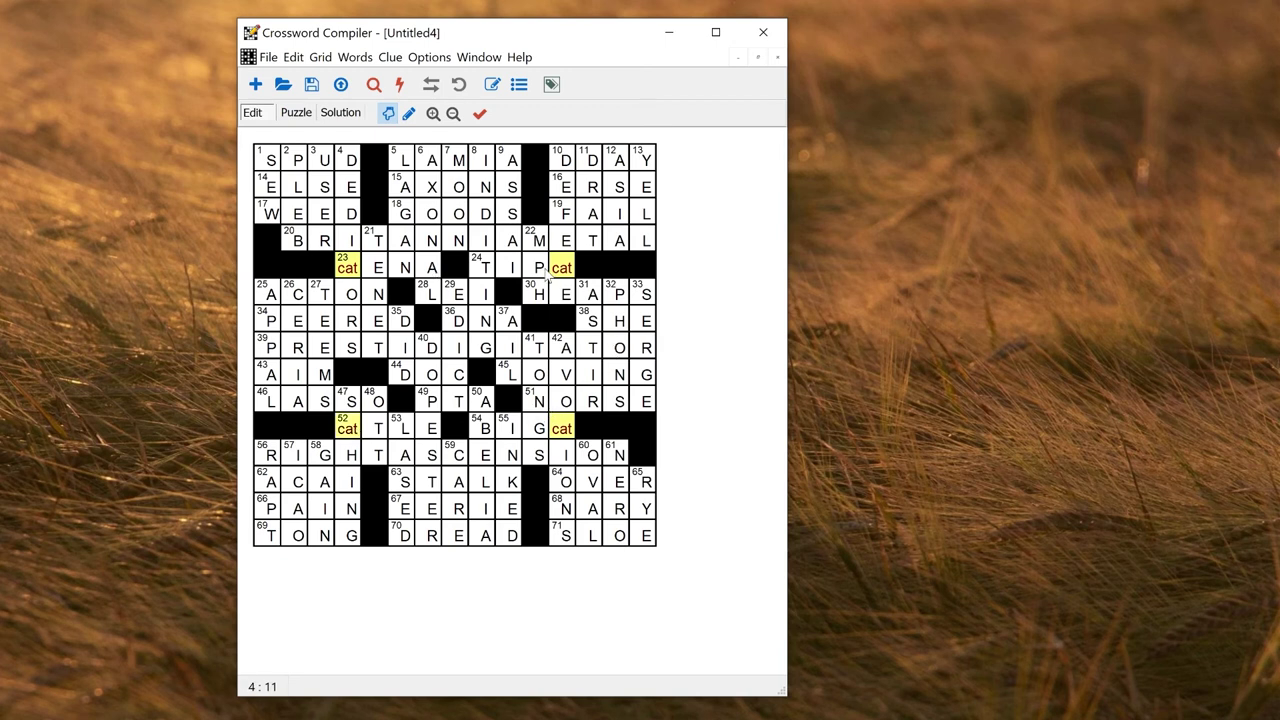
Give the four selected "cat" squares the background picture cat.png and mark them as Rebus squares.
left_click(551, 85)
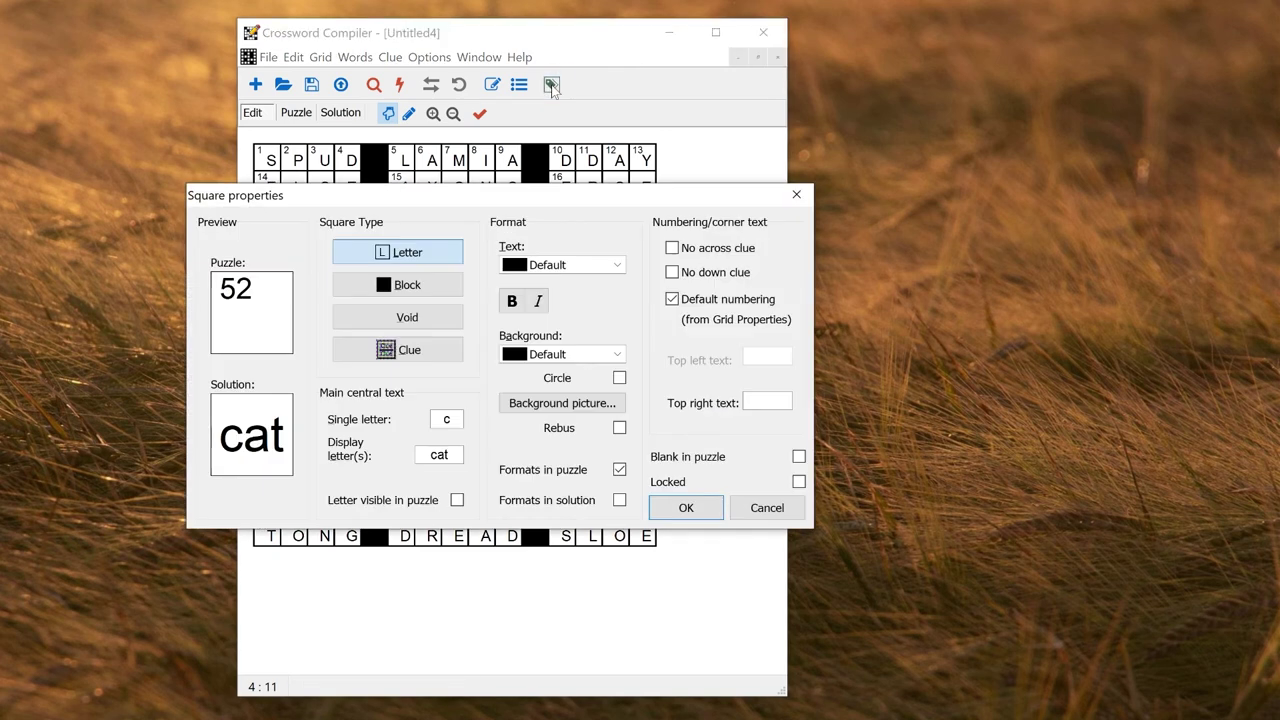
left_click(561, 406)
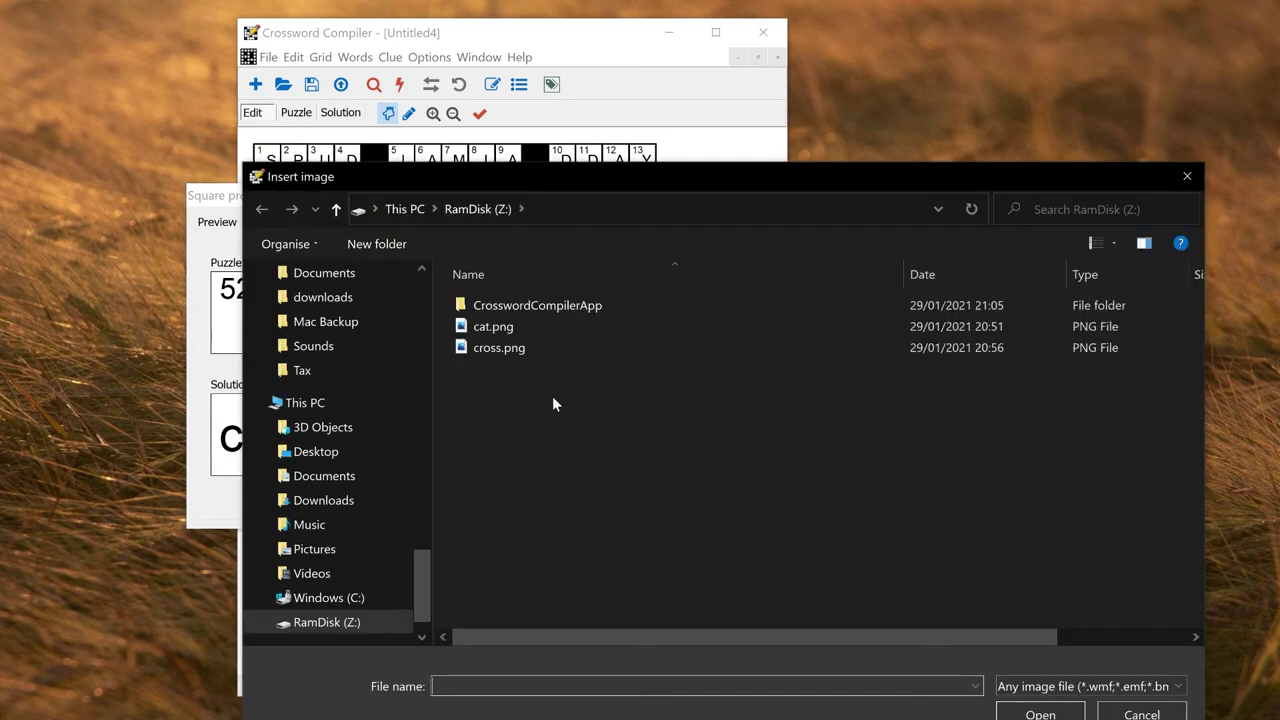
left_click(509, 330)
left_click(1024, 708)
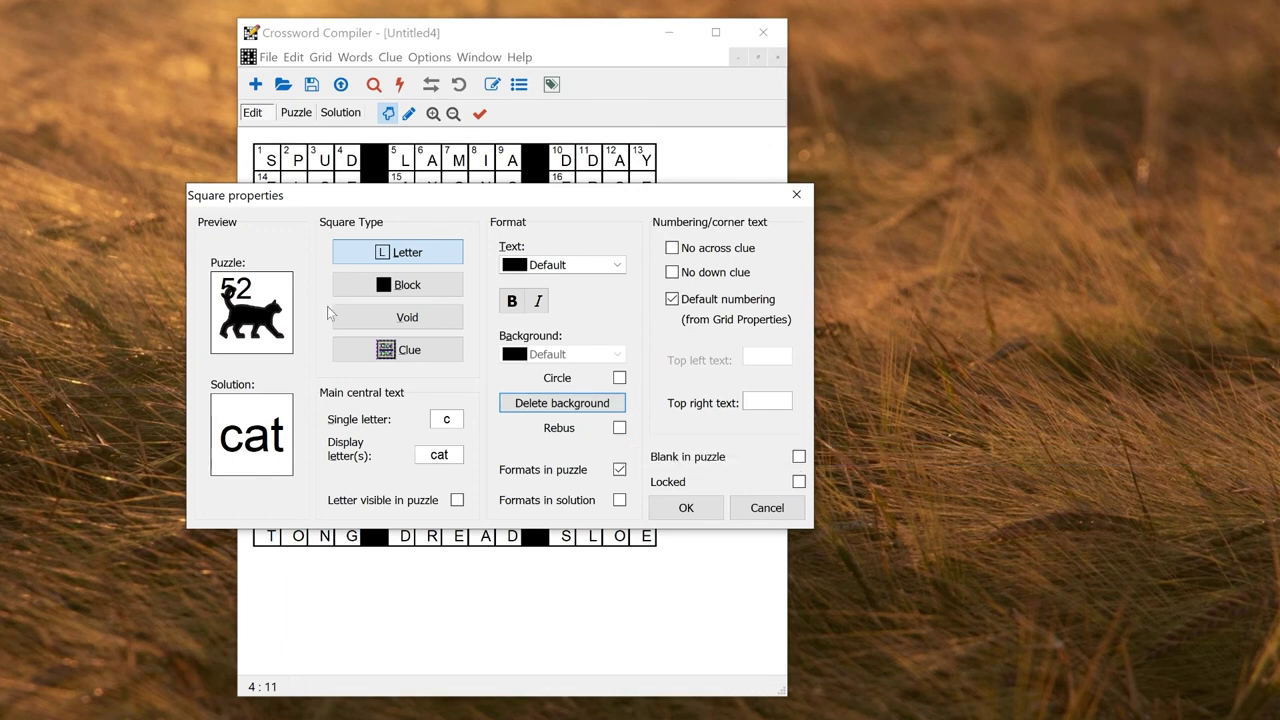
left_click(619, 428)
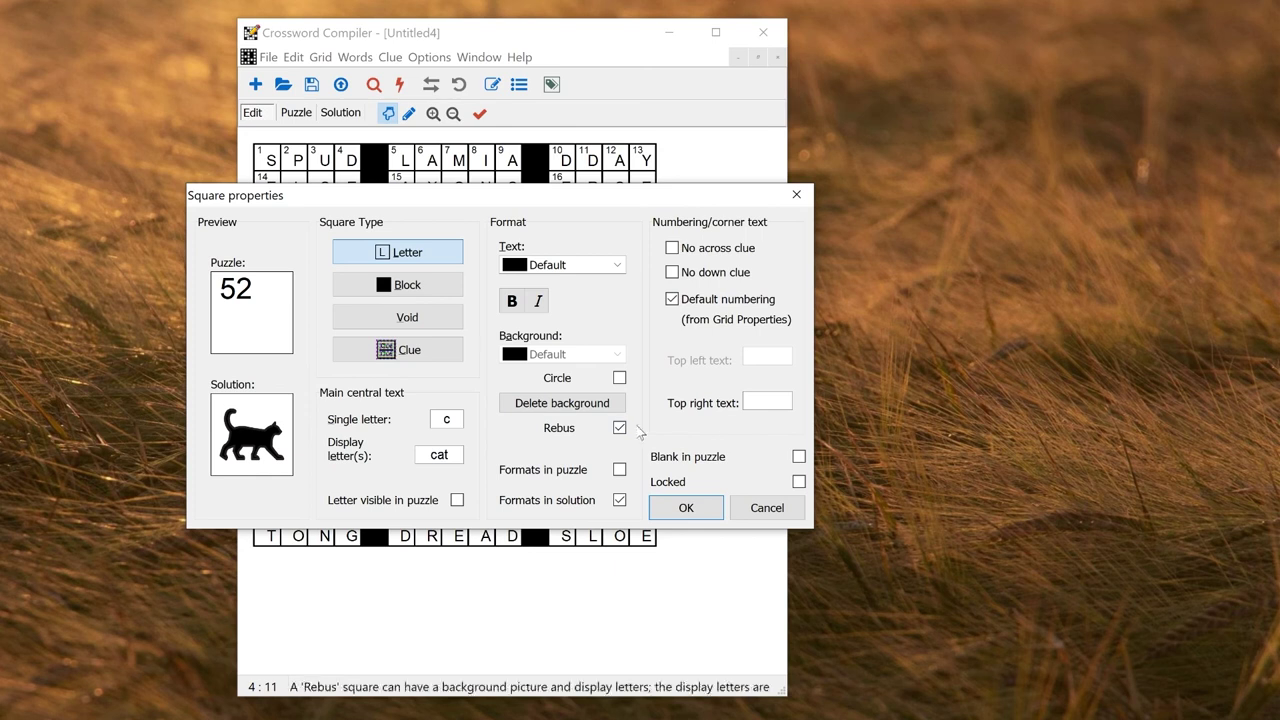
left_click(686, 508)
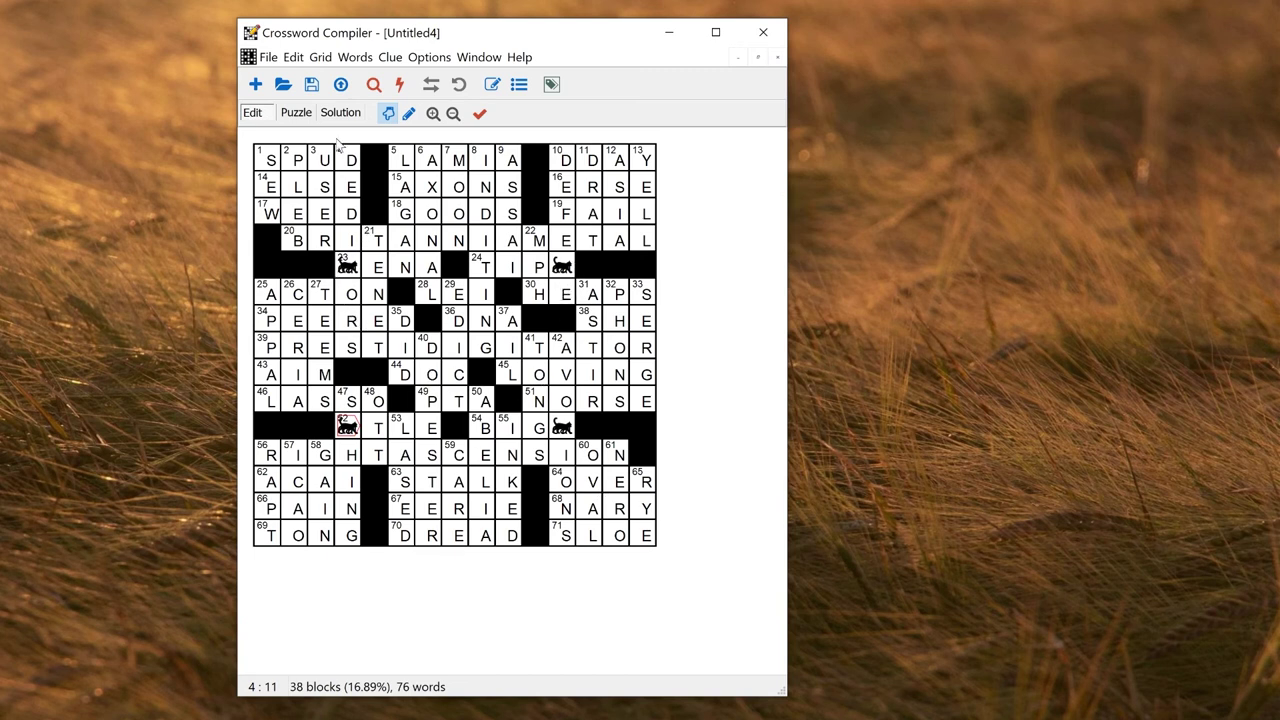
Check how the cat squares look in the puzzle and solution views, and return to editing.
left_click(296, 114)
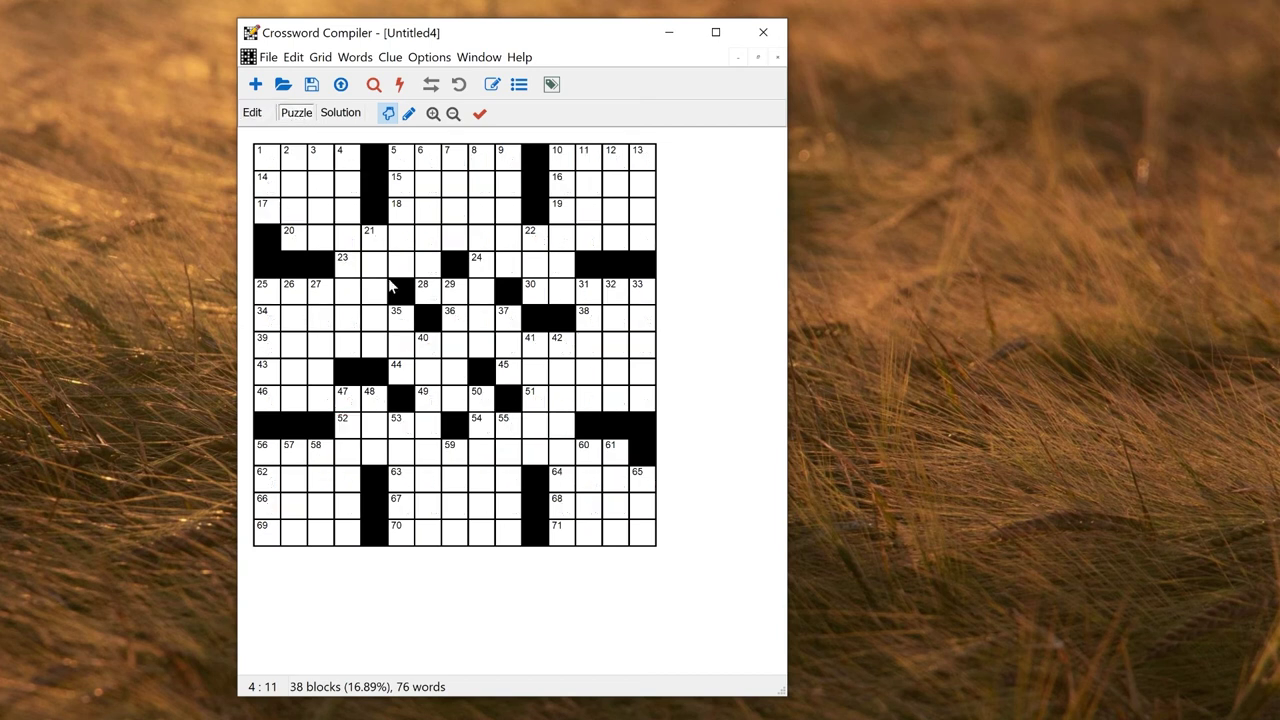
left_click(347, 117)
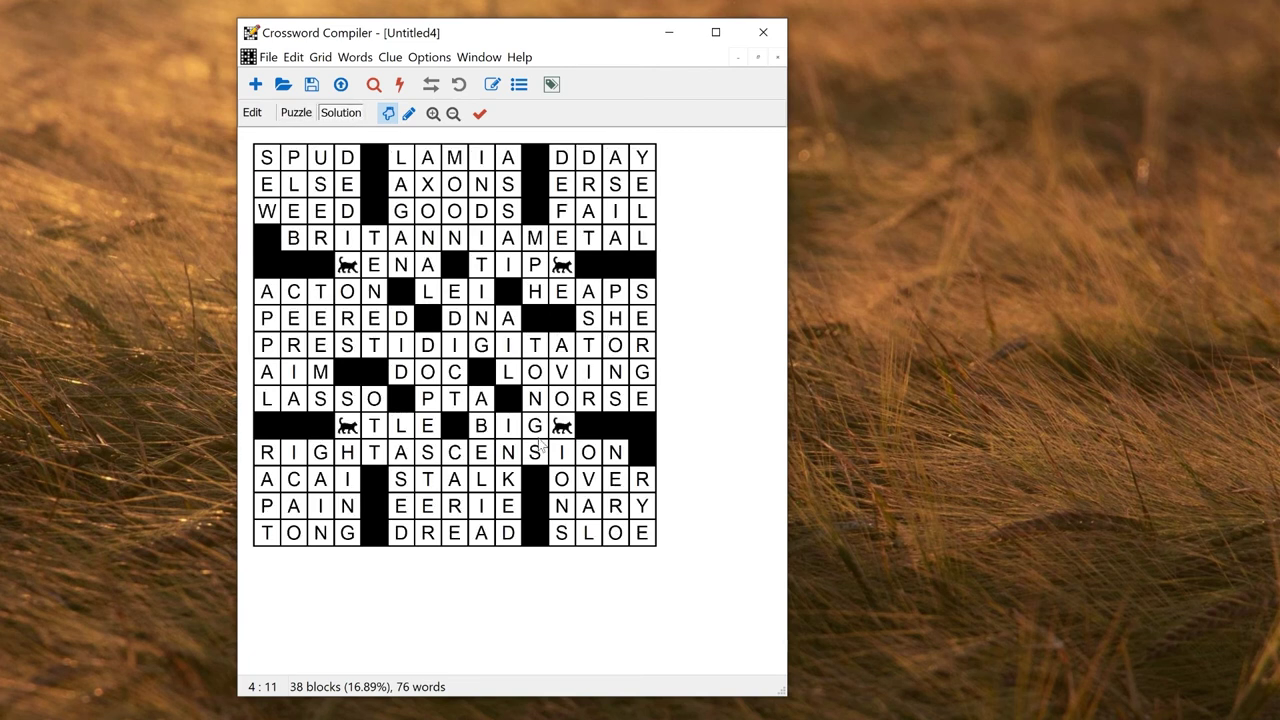
left_click(257, 116)
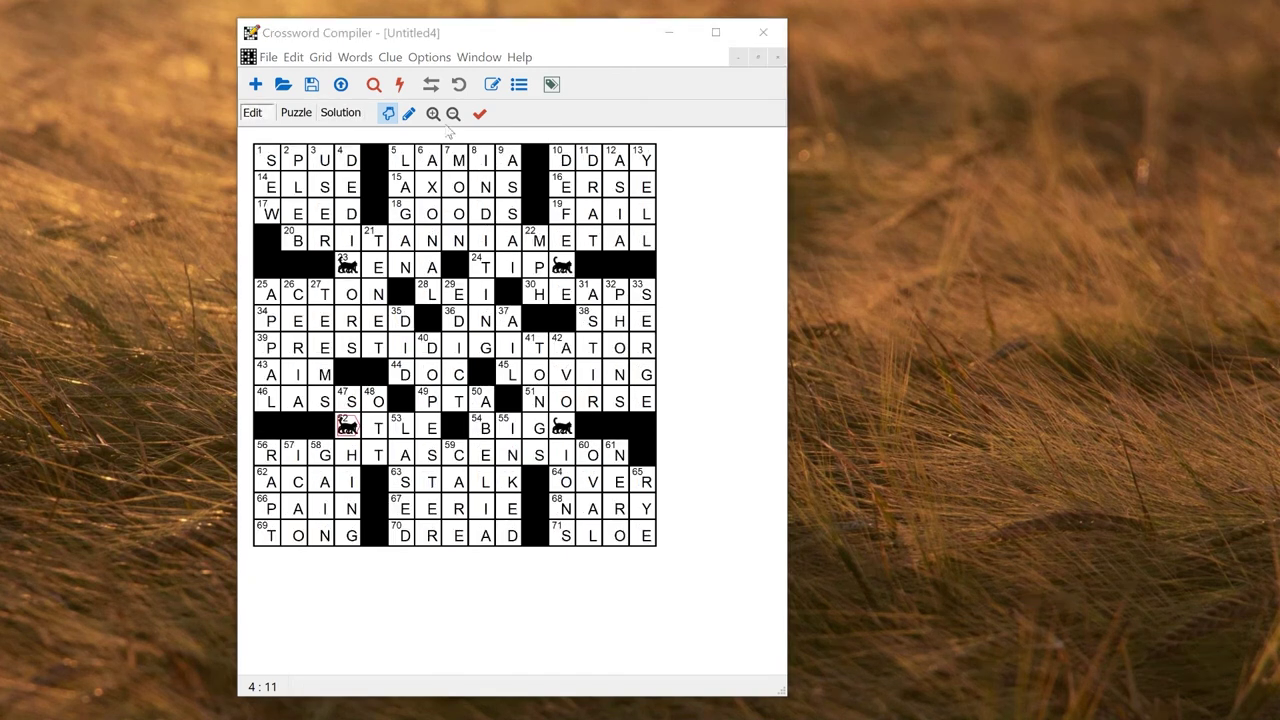
Switch to the "Rebus demo" crossword, inspect its puzzle and solution views, and return to editing.
left_click(478, 57)
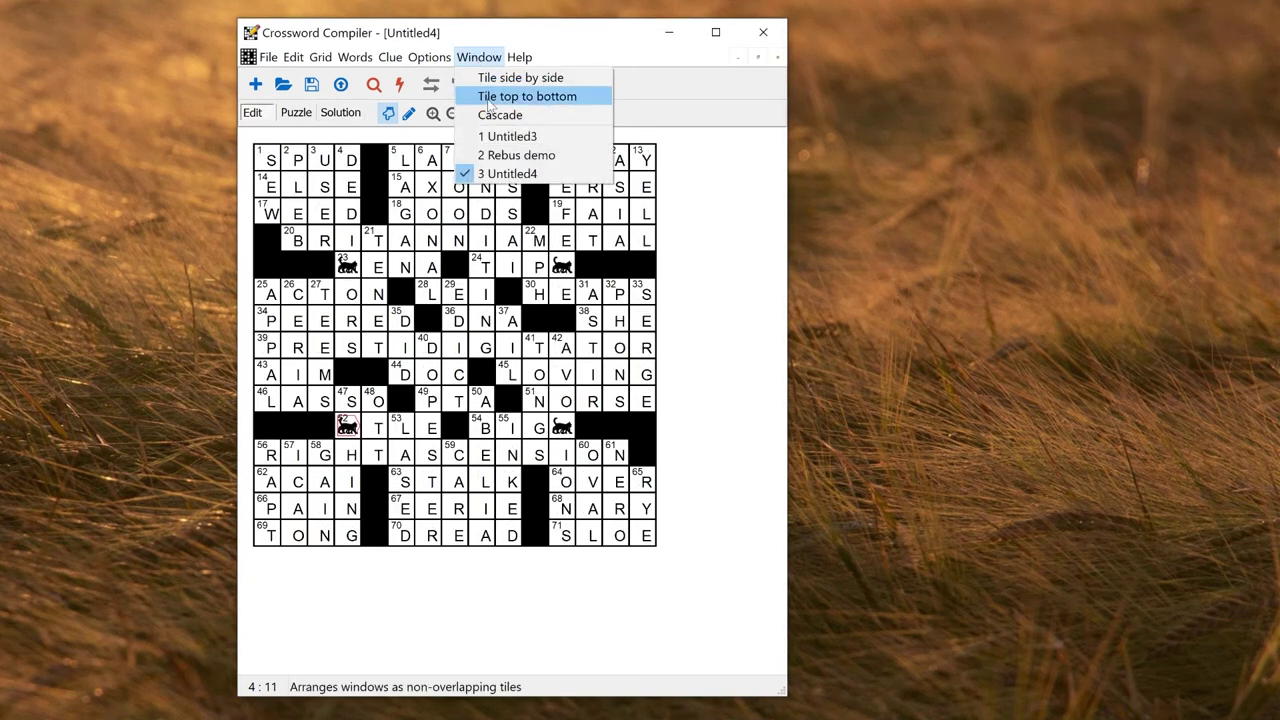
left_click(505, 158)
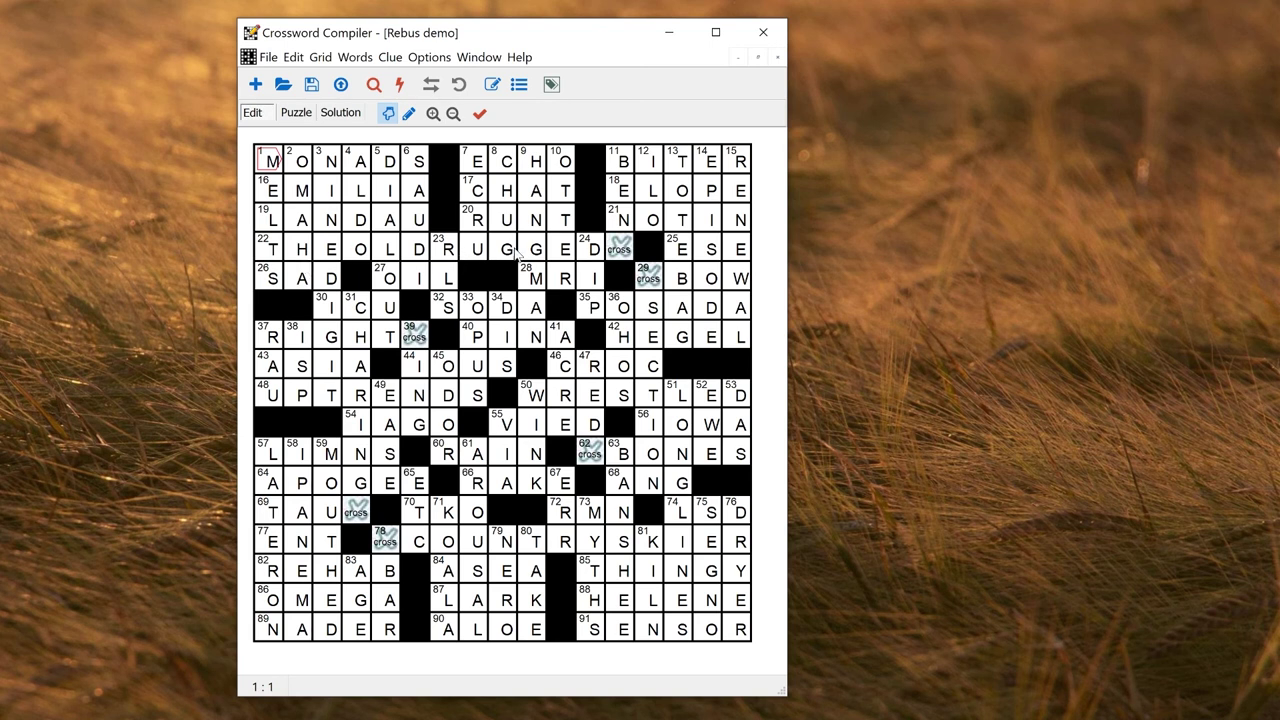
left_click(298, 114)
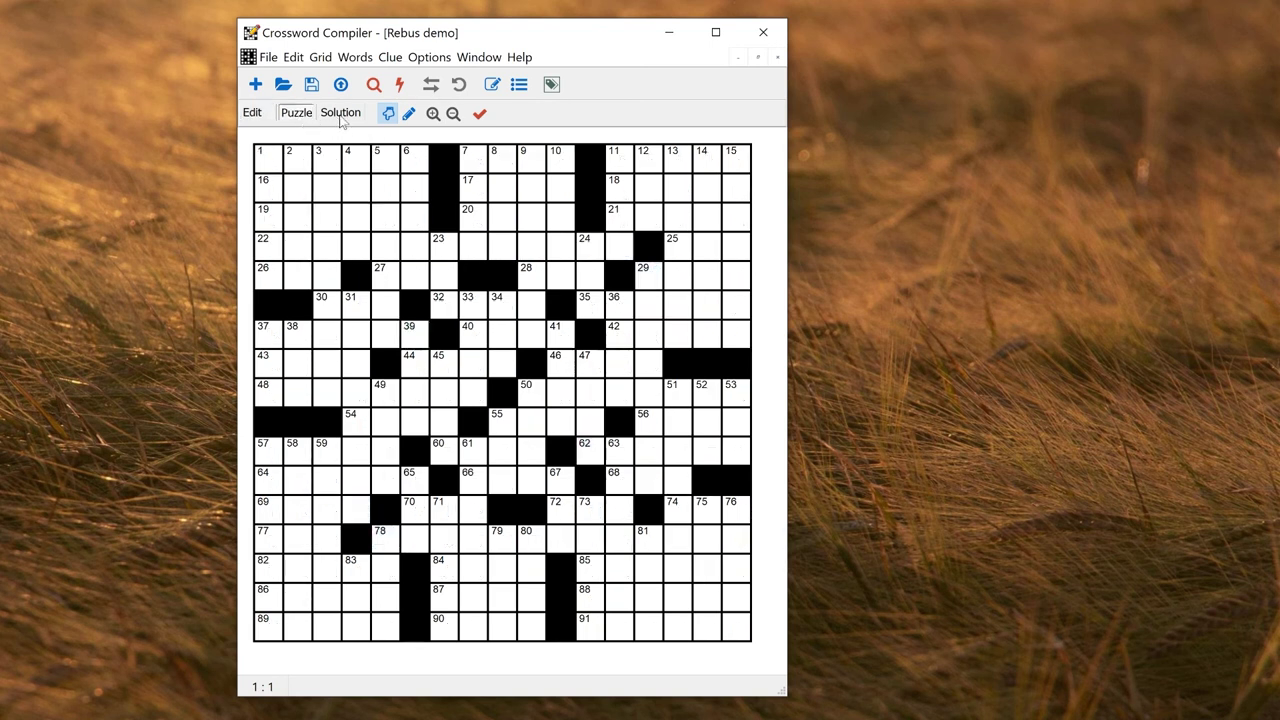
left_click(341, 113)
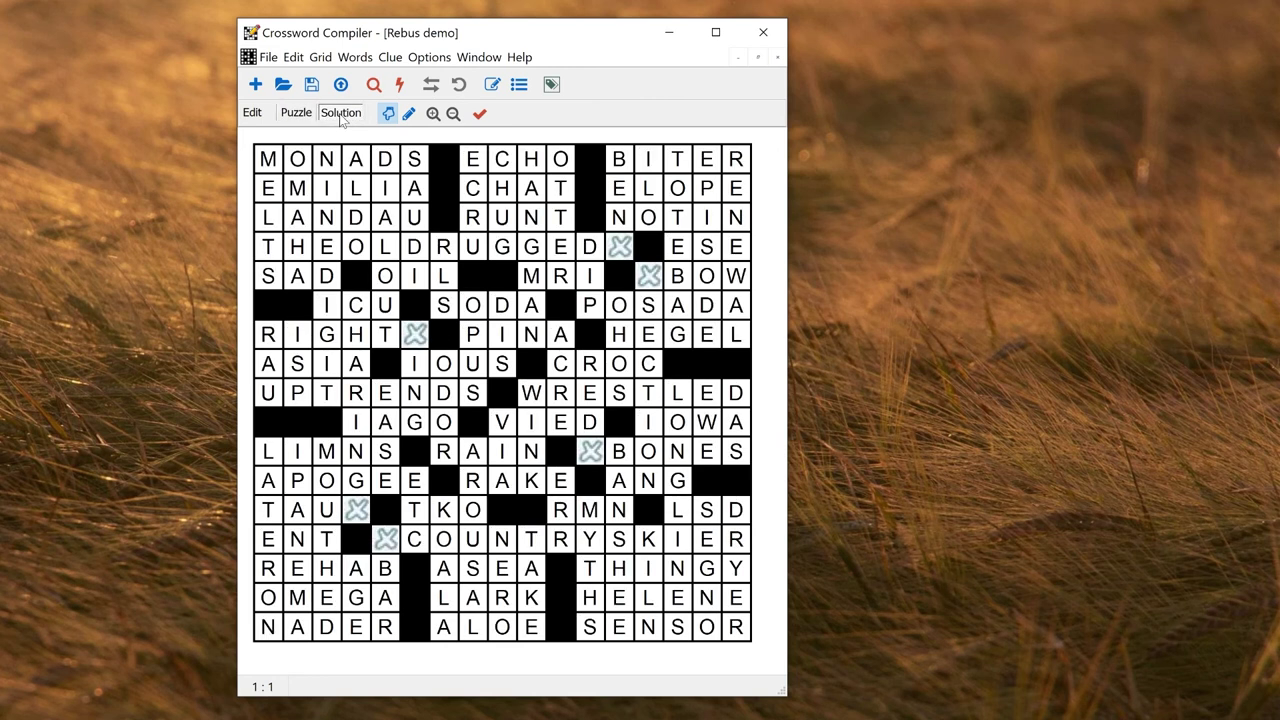
left_click(252, 114)
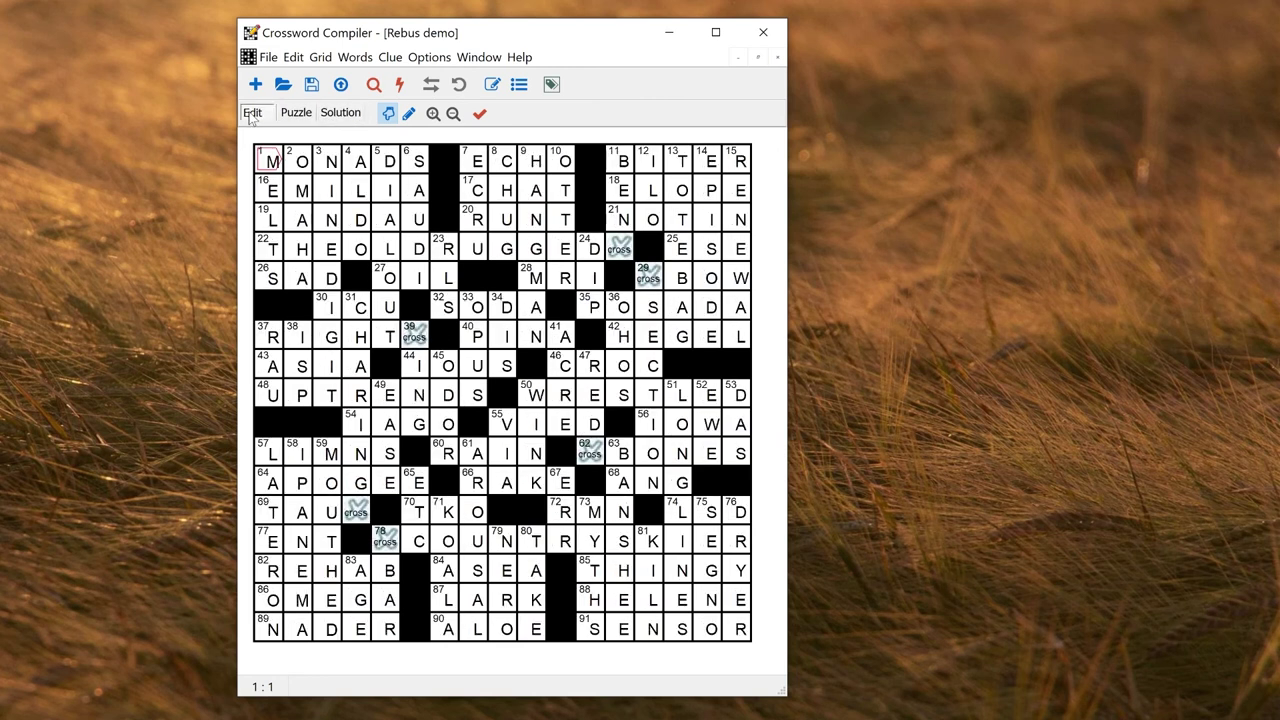
Export the puzzle as an interactive web page, overwriting Rebus_demo.html, and view the page in the browser.
left_click(268, 57)
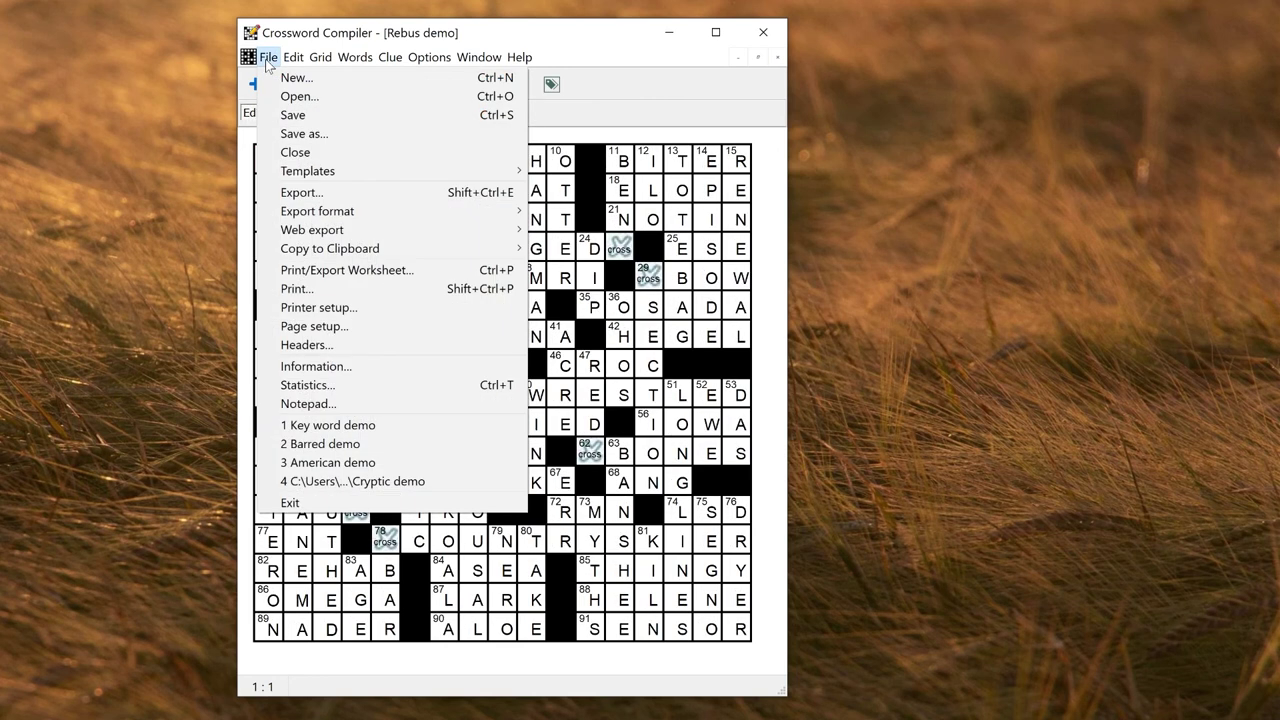
mouse_move(323, 230)
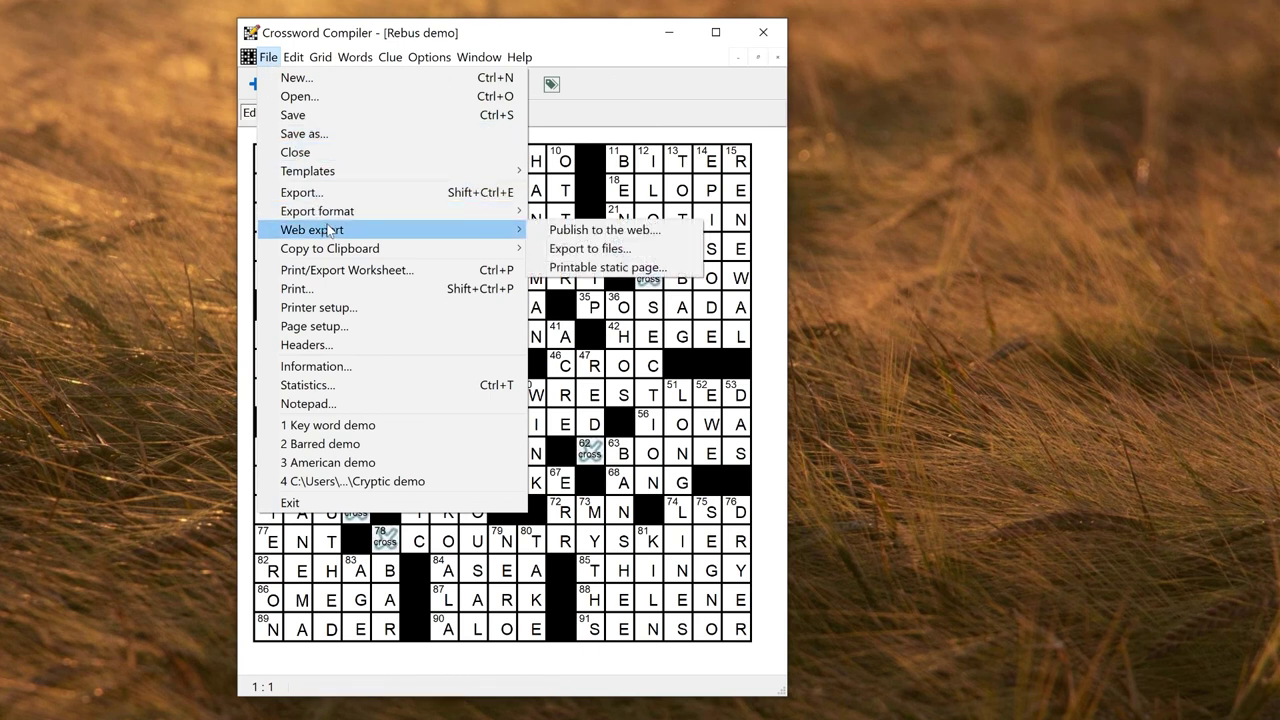
left_click(577, 250)
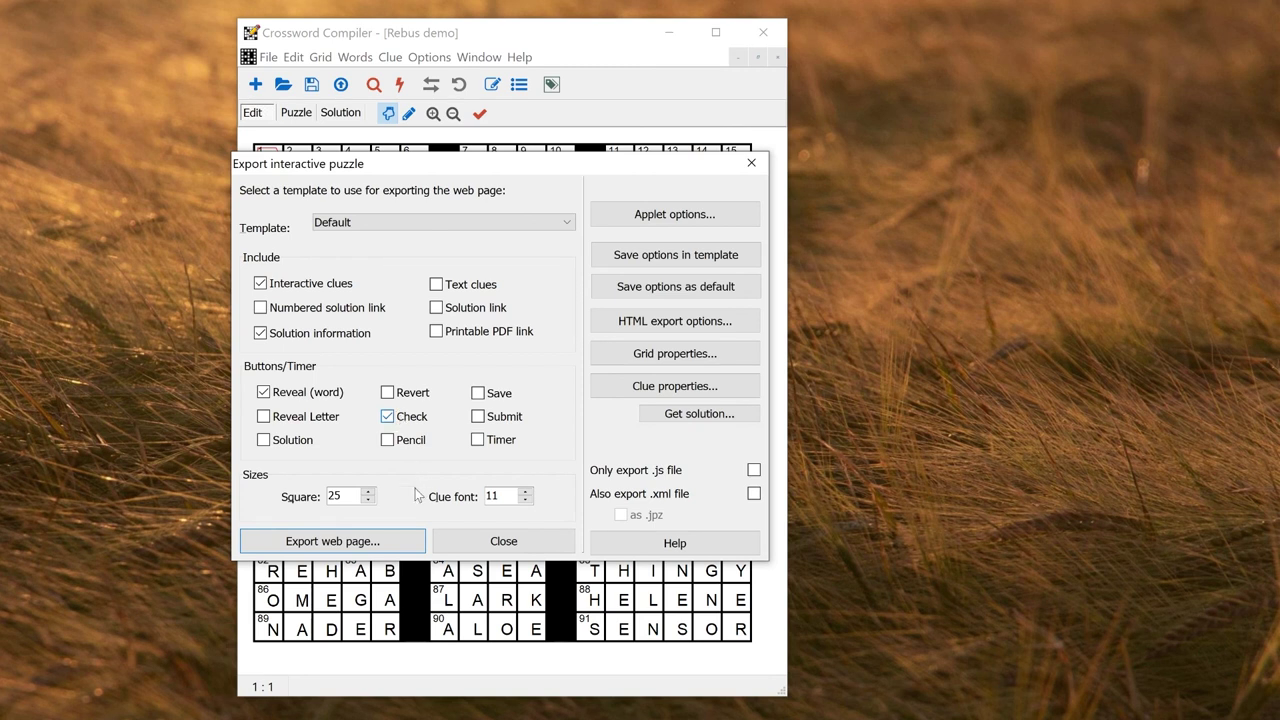
left_click(385, 542)
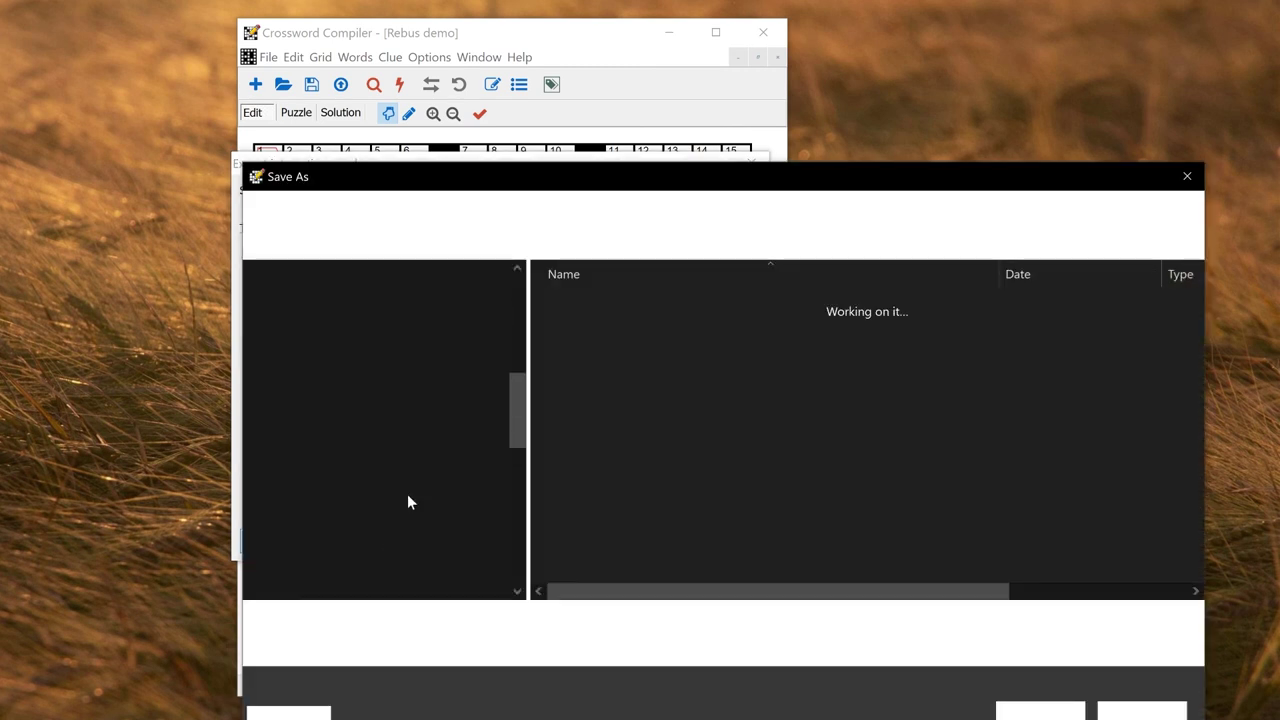
left_click(1020, 706)
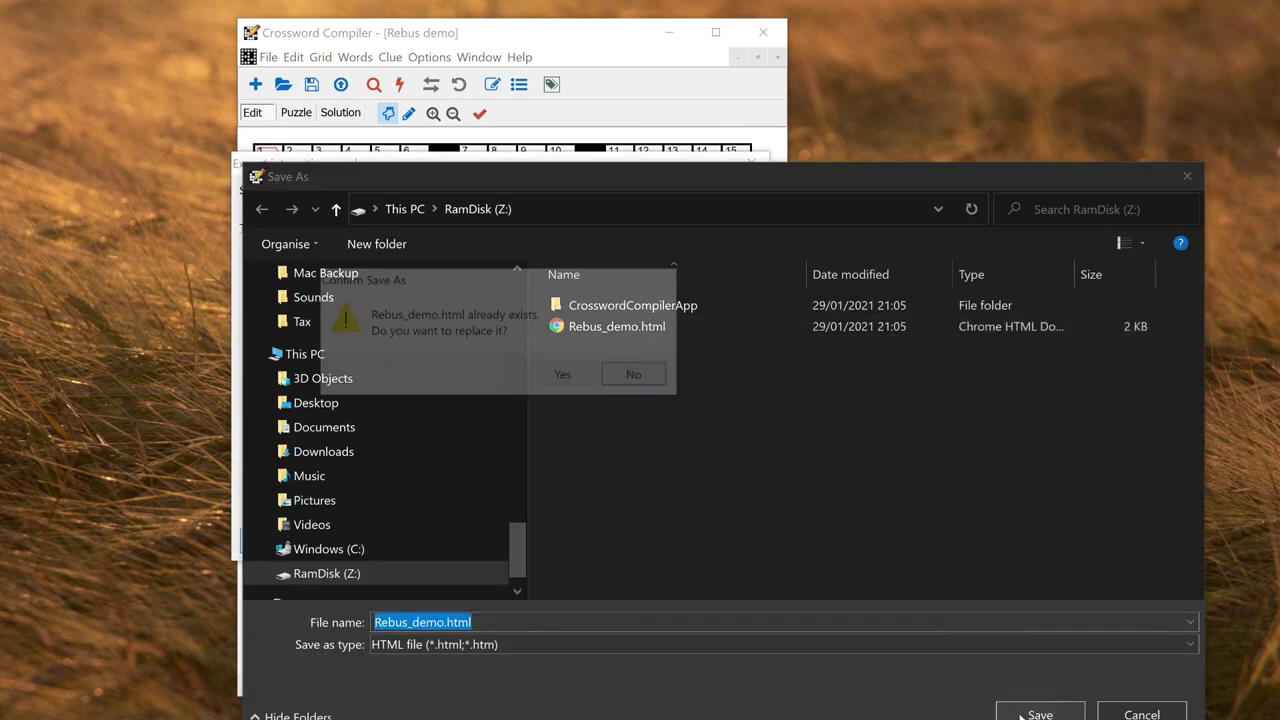
left_click(564, 378)
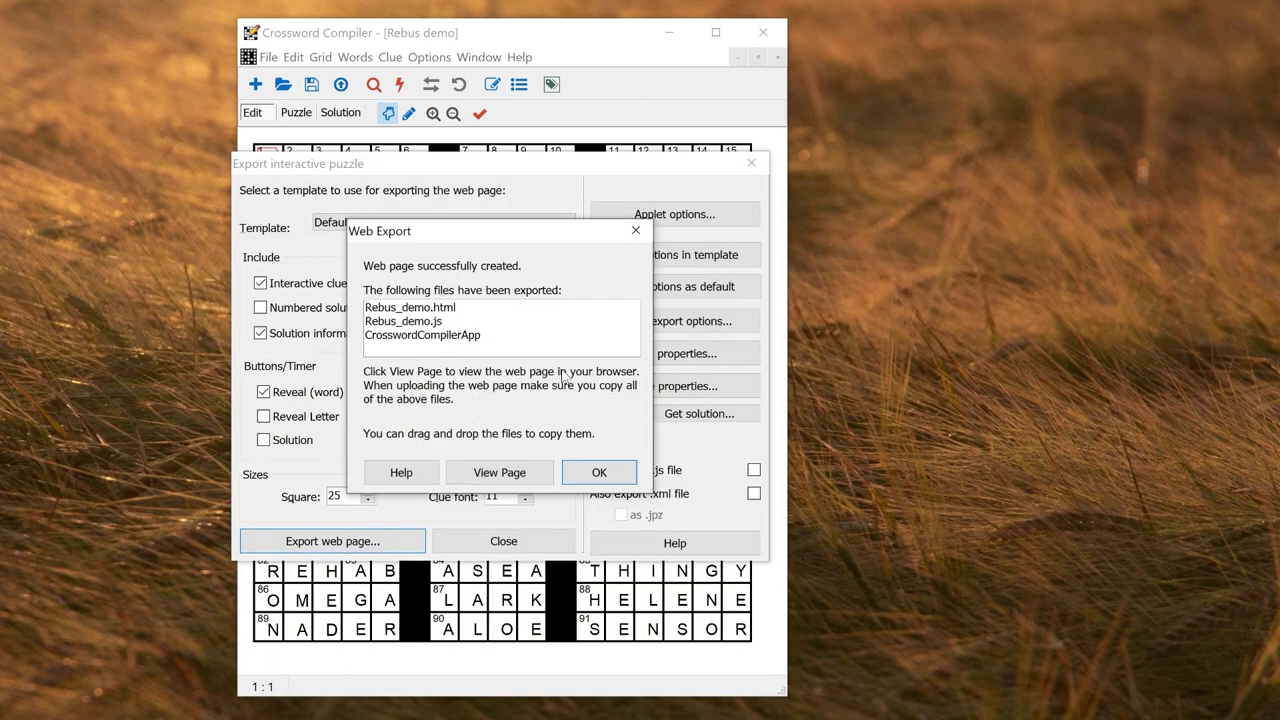
left_click(497, 476)
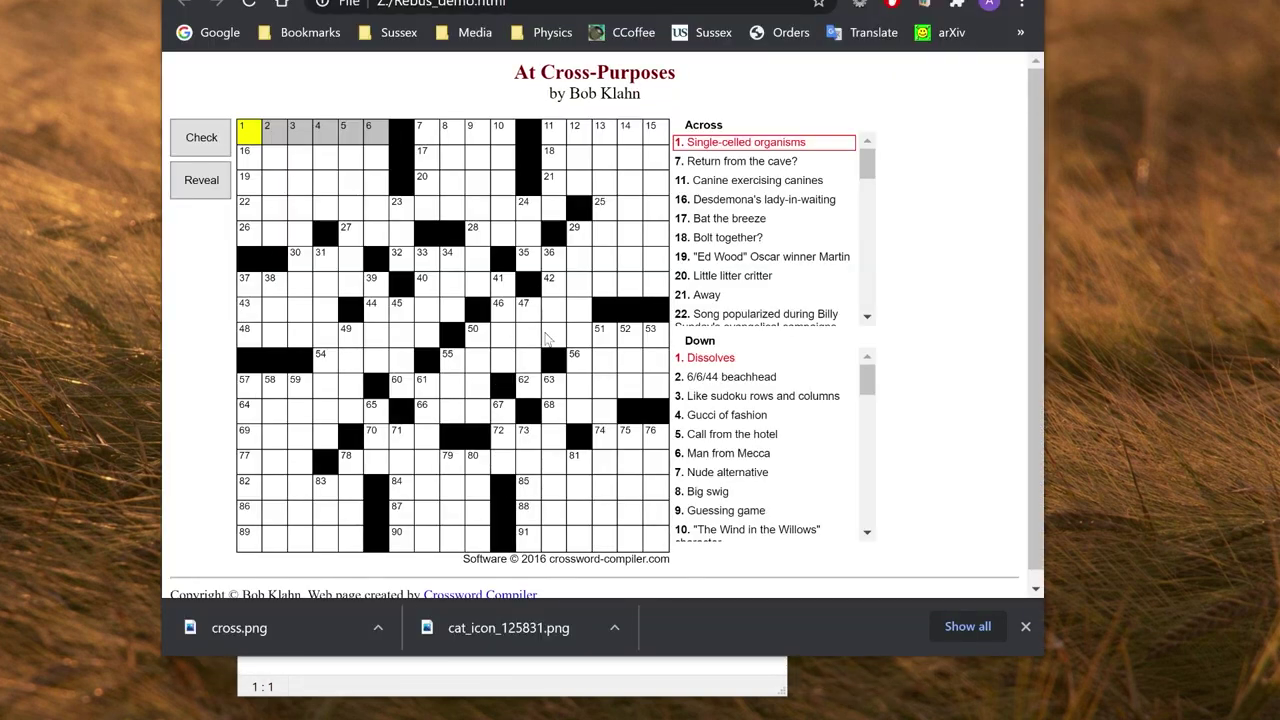
Enter a trial letter in the first square of 17 Across and erase it.
left_click(427, 159)
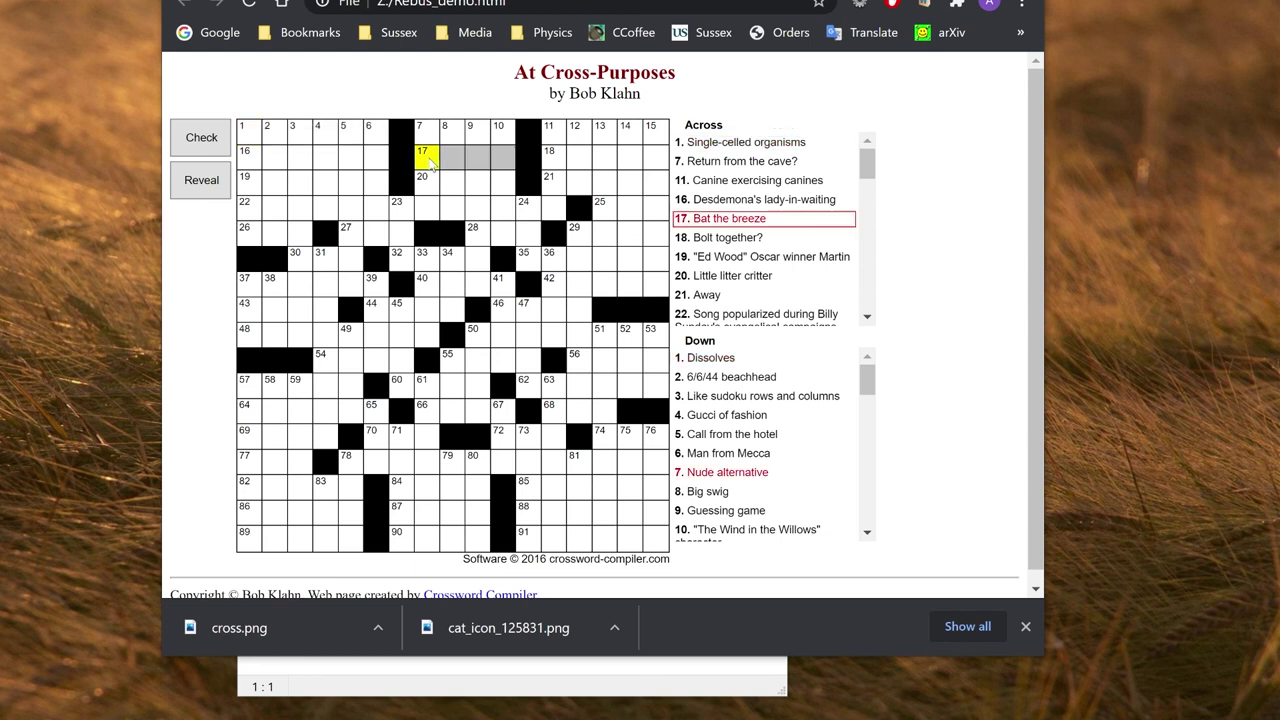
type("C")
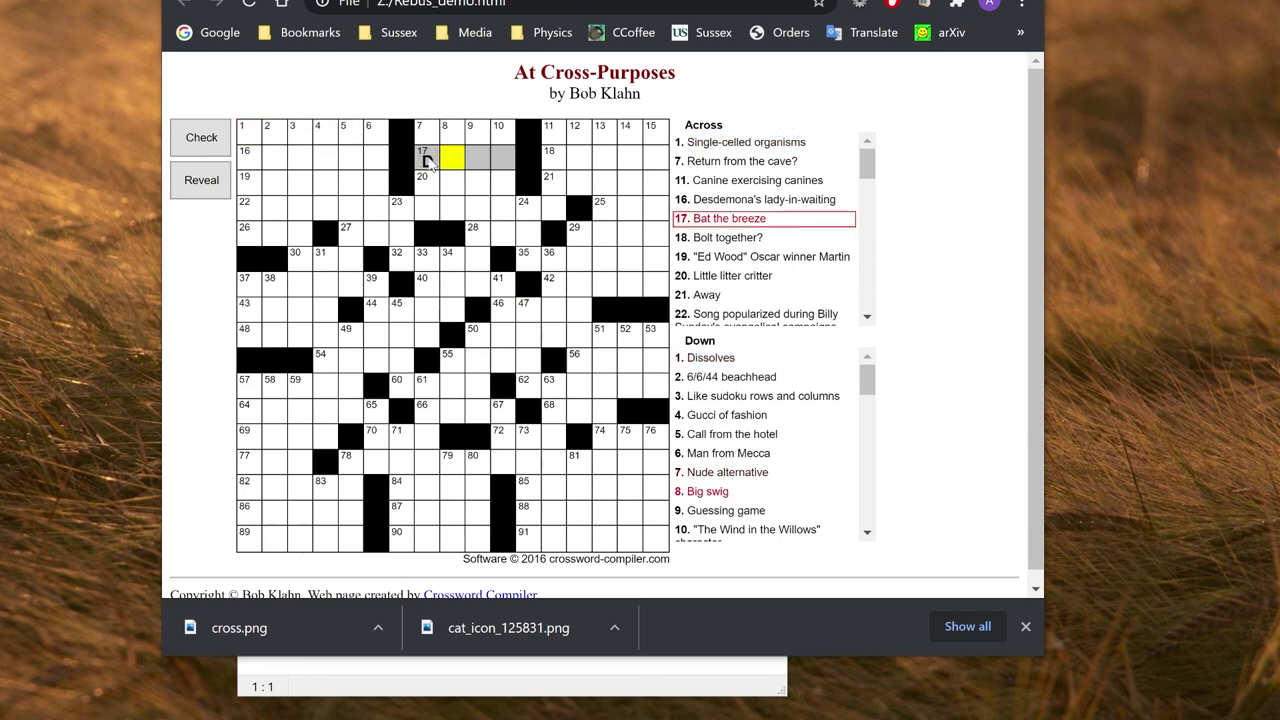
key("BackSpace")
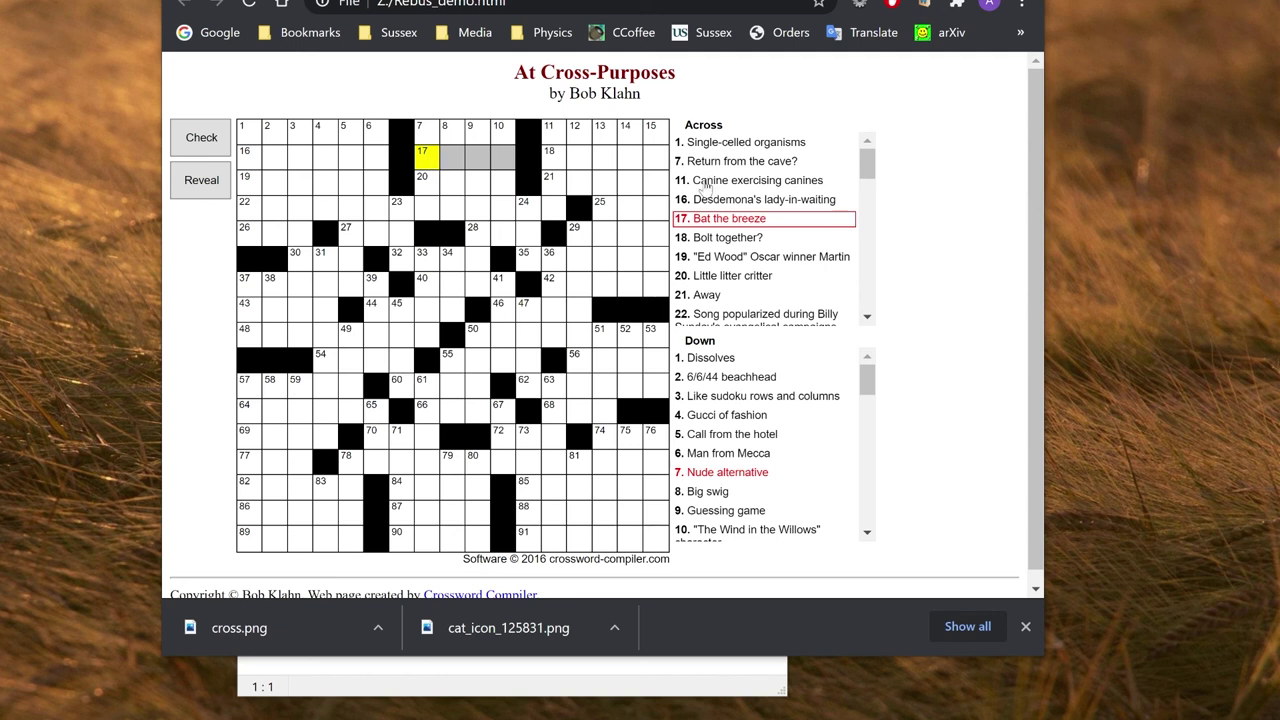
Answer 29 Across, "Medieval weapon", with "cross" in its first square followed by "bow", and reselect the first square.
scroll(869, 302, "down", 2)
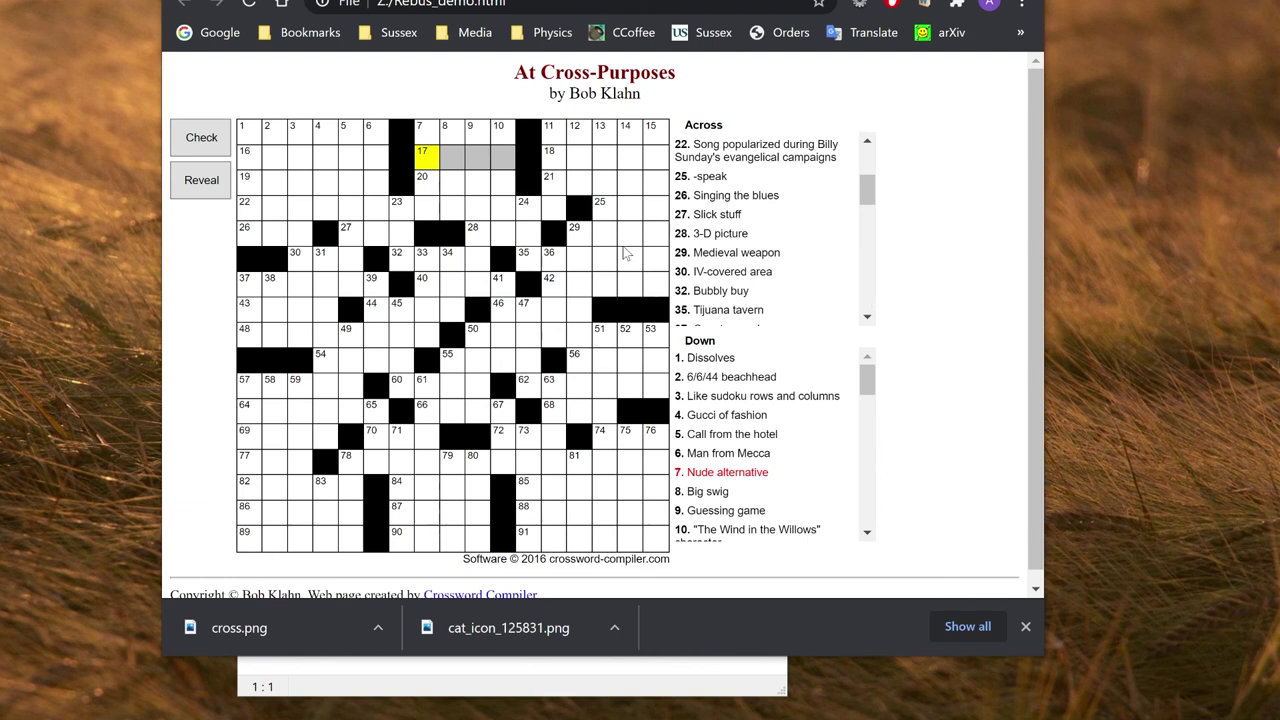
left_click(578, 234)
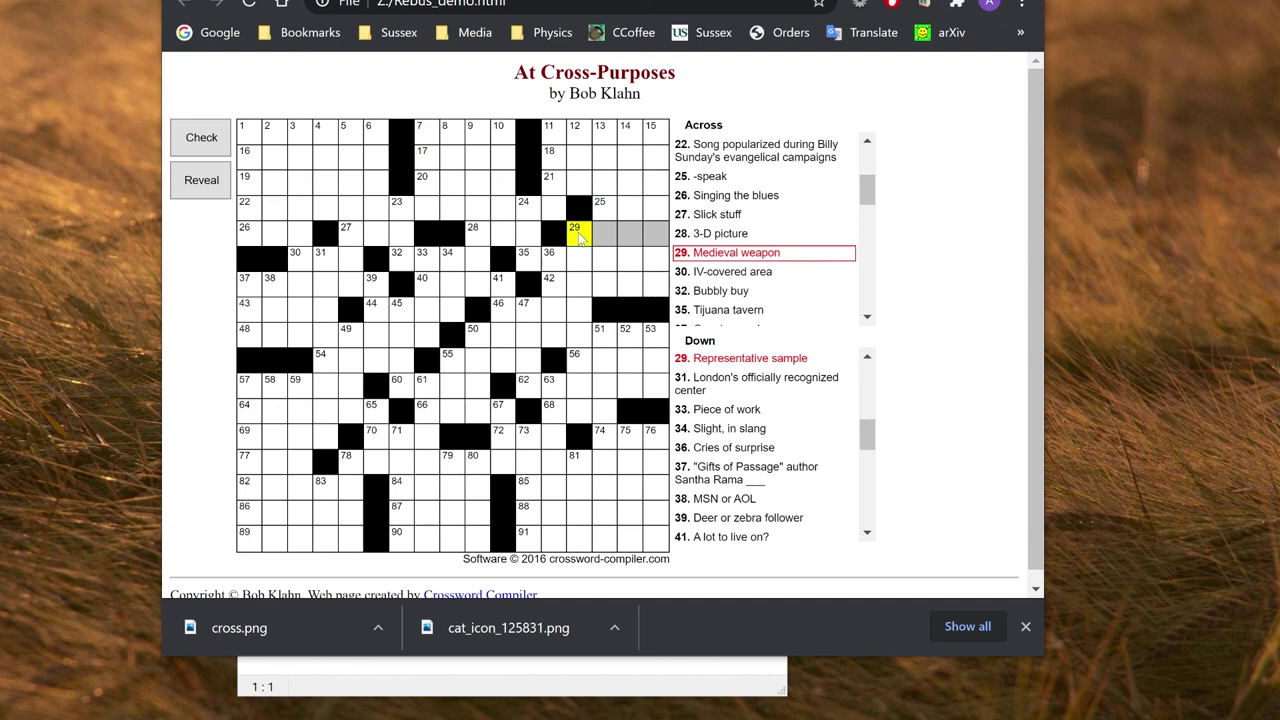
type("cross")
key("Return")
type("bow")
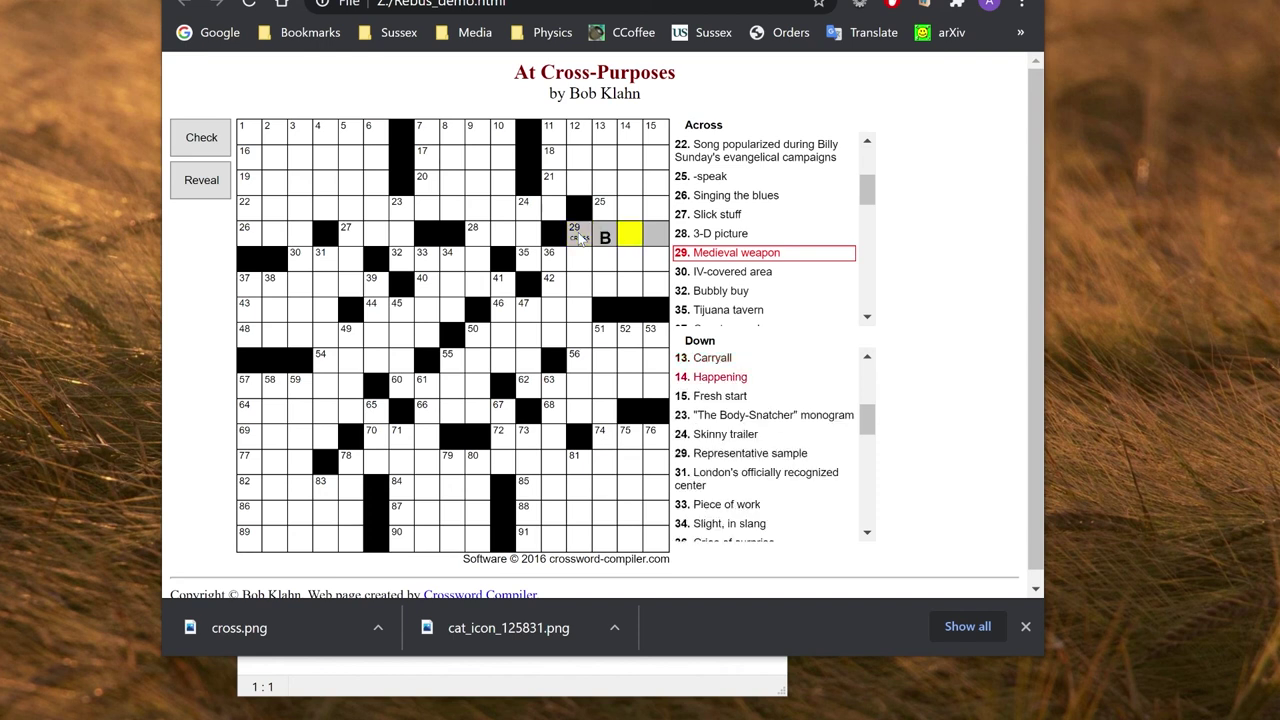
key("Left")
key("Left")
key("Left")
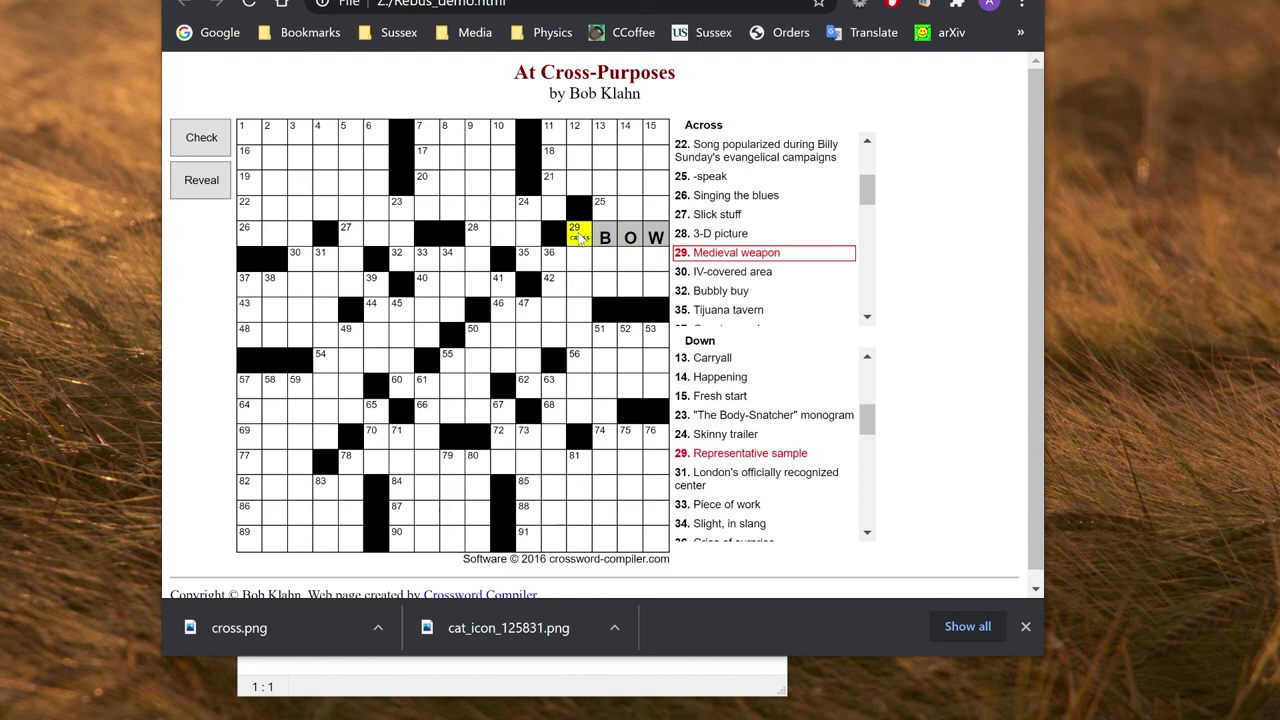